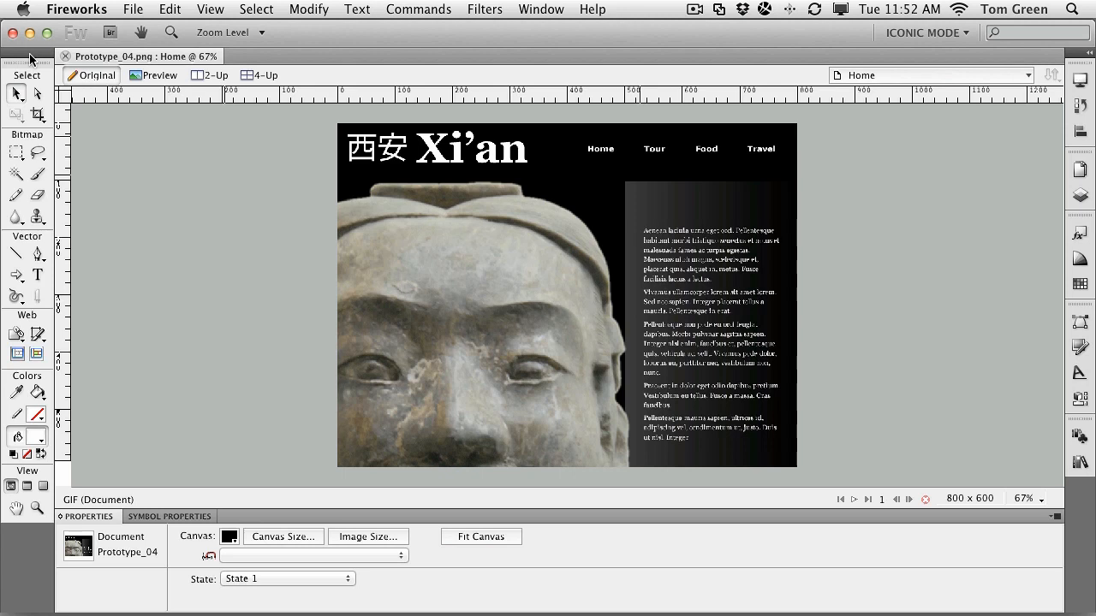
# - Switch to the Tour page of the prototype
pyautogui.click(861, 76)
pyautogui.click(862, 129)
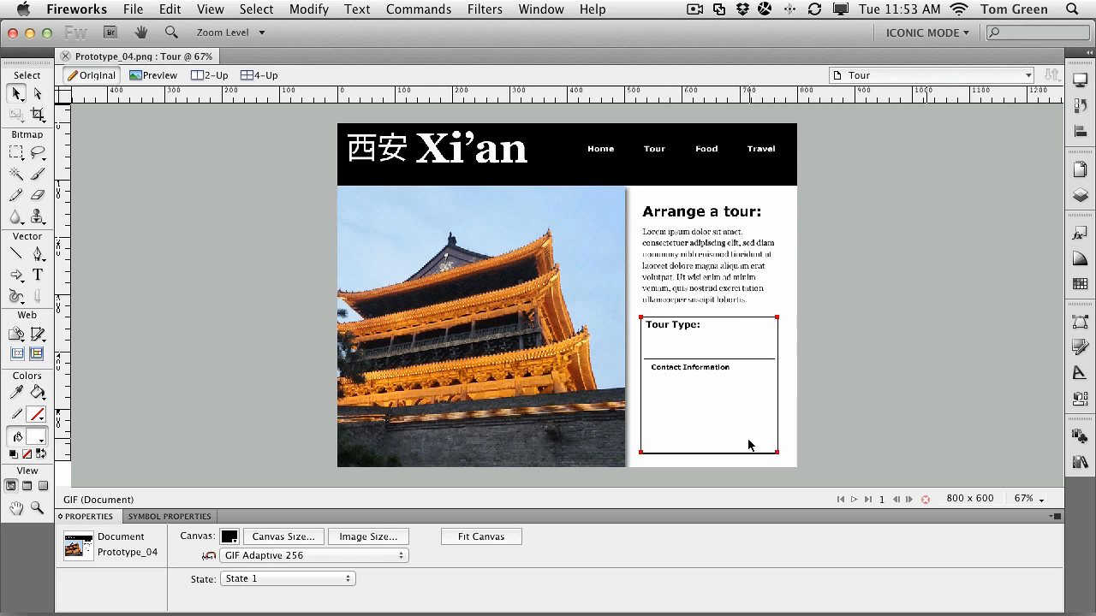
pyautogui.click(721, 280)
pyautogui.click(722, 355)
pyautogui.click(713, 462)
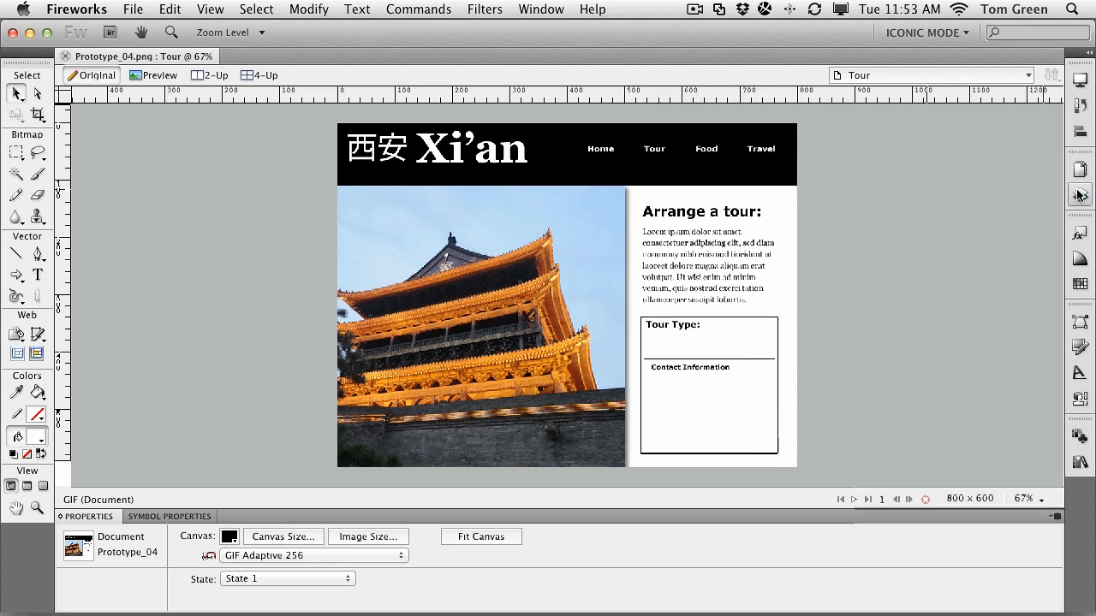
# - Move the Contact Information, Line, Tour Type: and TourBox objects from the Content layer into the TourPlan layer
pyautogui.click(1079, 195)
pyautogui.click(965, 269)
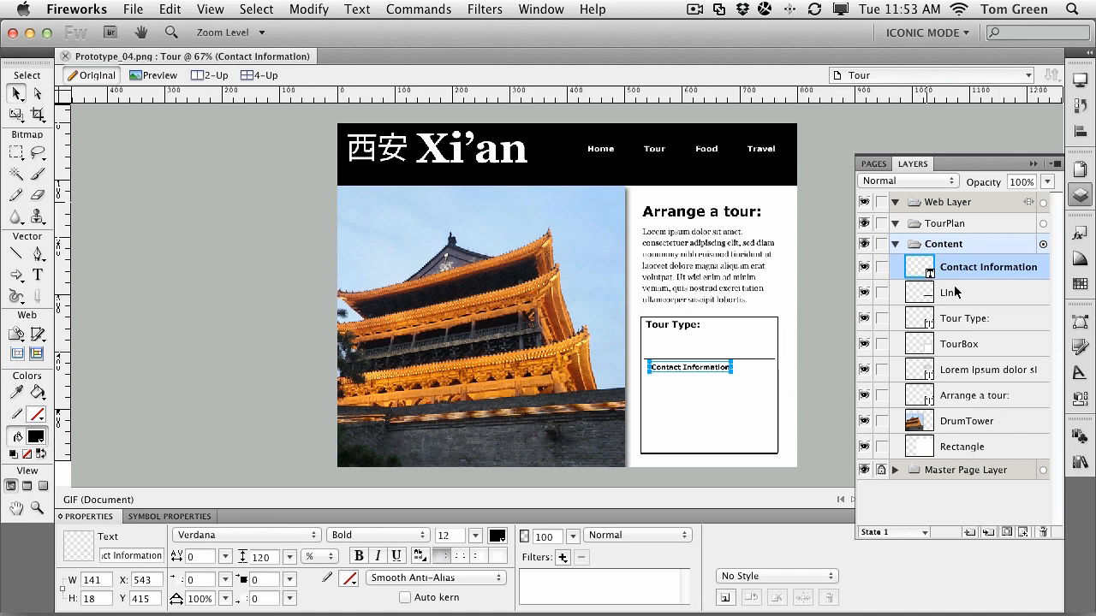
pyautogui.keyDown('shift'); pyautogui.click(958, 293); pyautogui.keyUp('shift')
pyautogui.keyDown('shift'); pyautogui.click(959, 318); pyautogui.keyUp('shift')
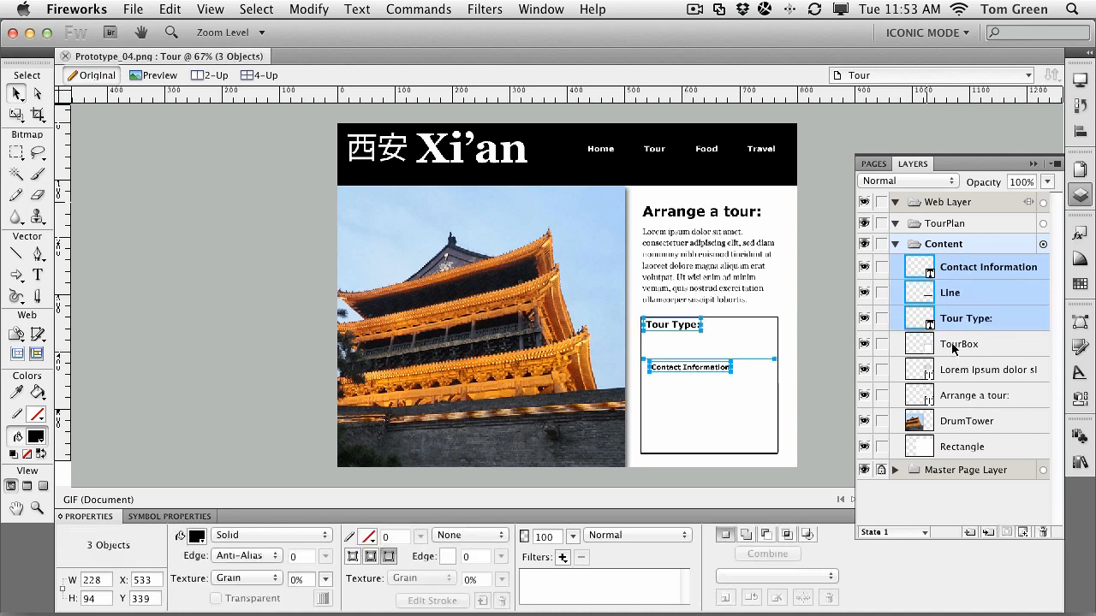
pyautogui.keyDown('shift'); pyautogui.click(953, 346); pyautogui.keyUp('shift')
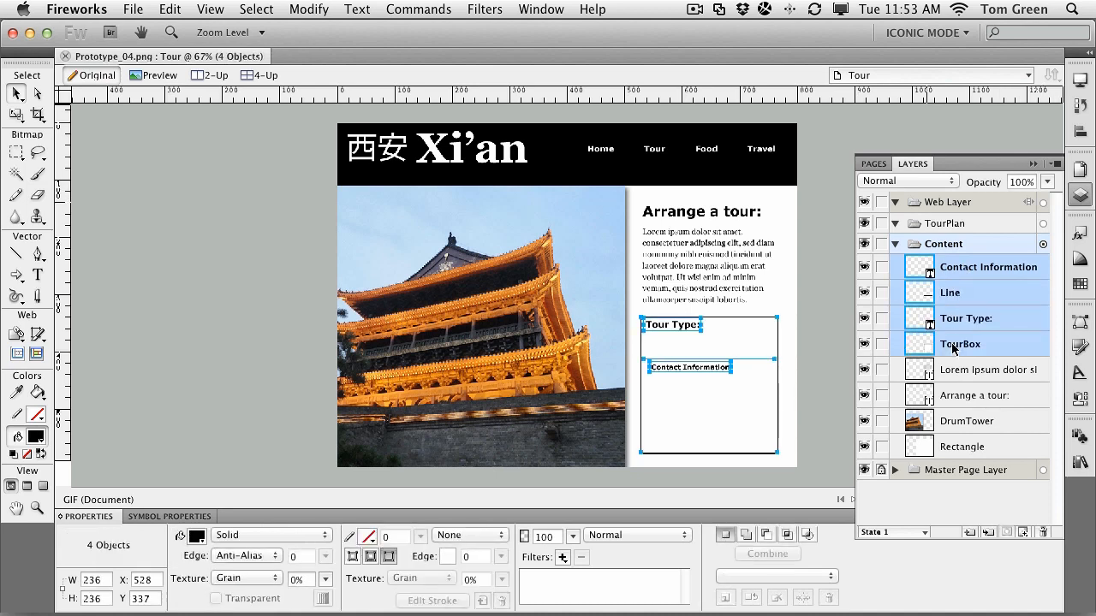
pyautogui.click(1042, 224)
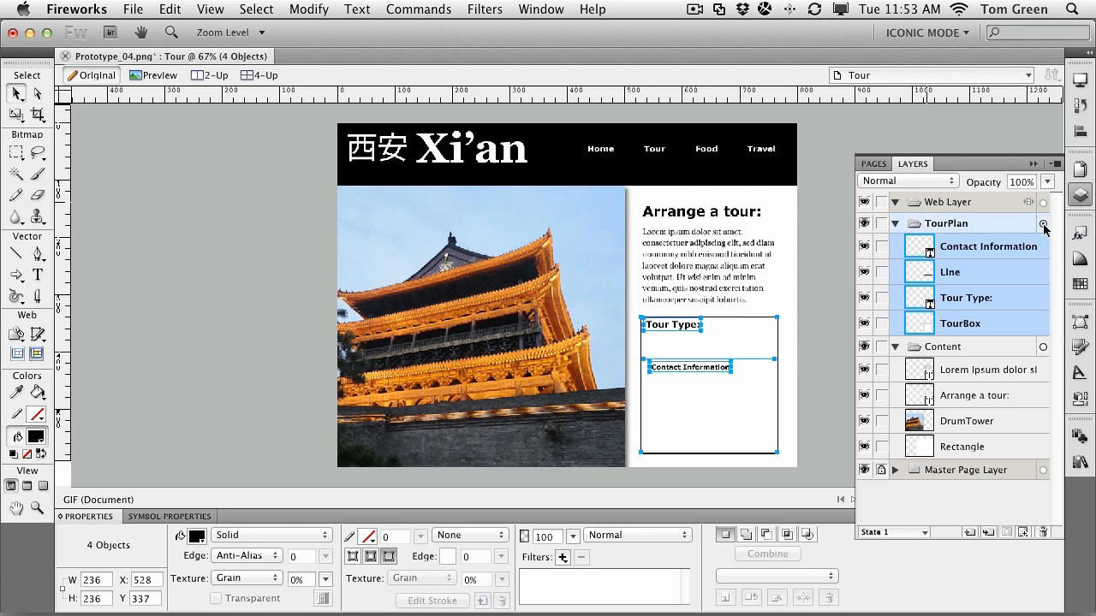
# - Lock the four objects in TourPlan and the whole Content layer, and collapse both layers
pyautogui.moveTo(881, 246); pyautogui.dragTo(881, 334)
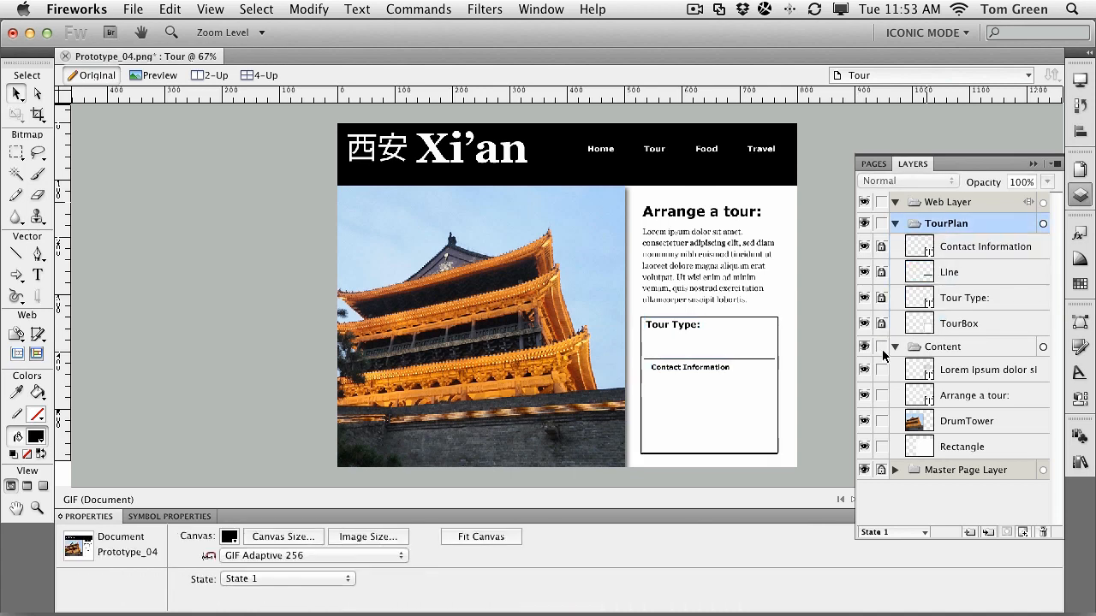
pyautogui.click(882, 347)
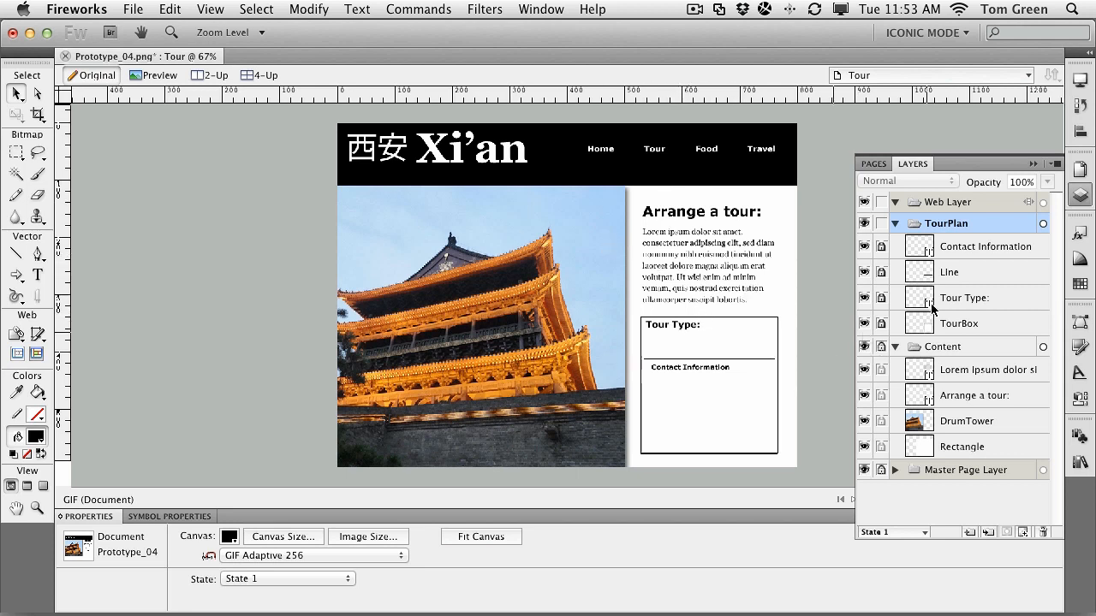
pyautogui.click(895, 347)
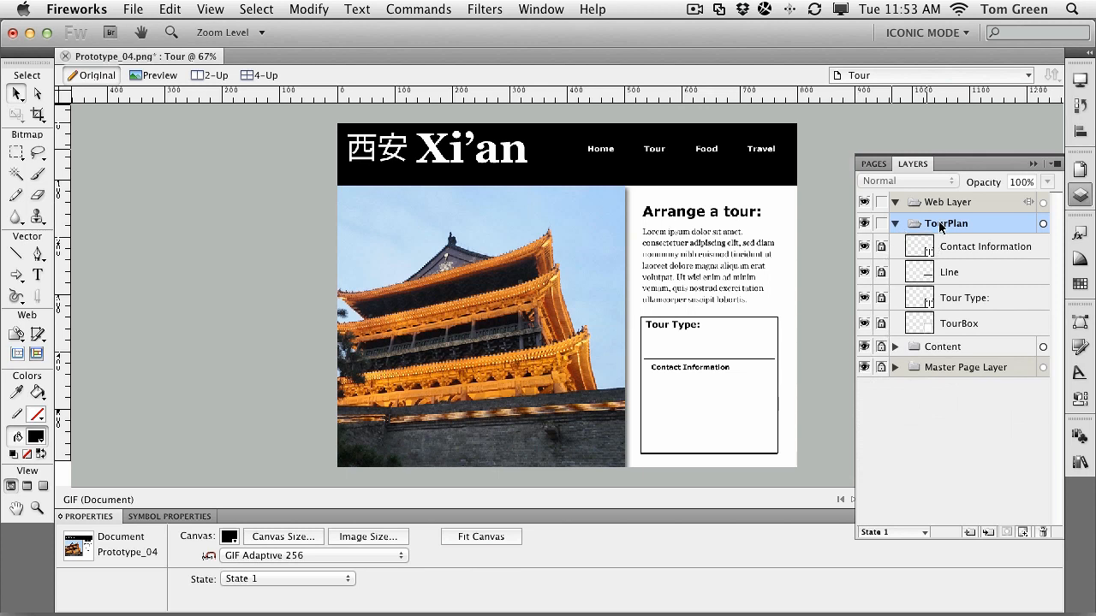
pyautogui.click(895, 223)
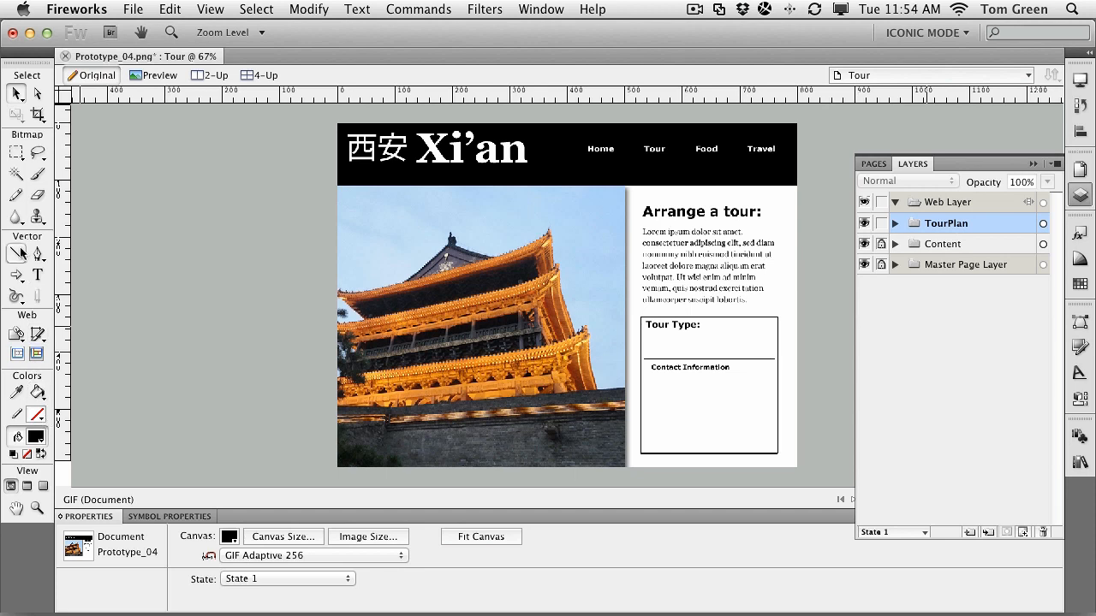
# - Place a CheckBox from the Flex Components of the Common Library beneath the Tour Type: heading
pyautogui.click(37, 508)
pyautogui.moveTo(615, 293); pyautogui.dragTo(814, 482)
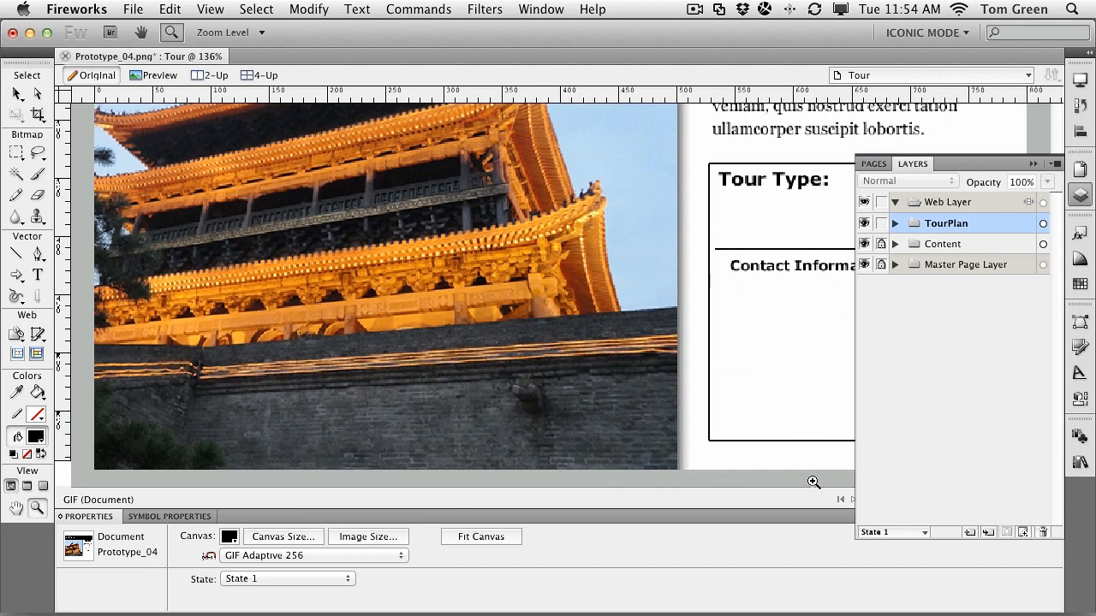
pyautogui.click(1032, 164)
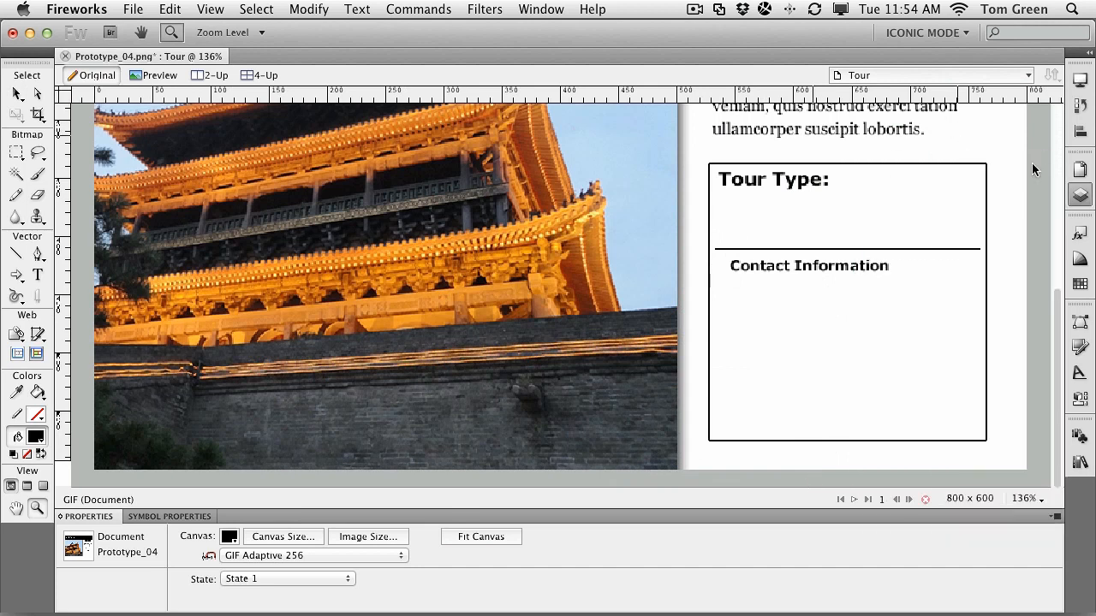
pyautogui.click(1080, 462)
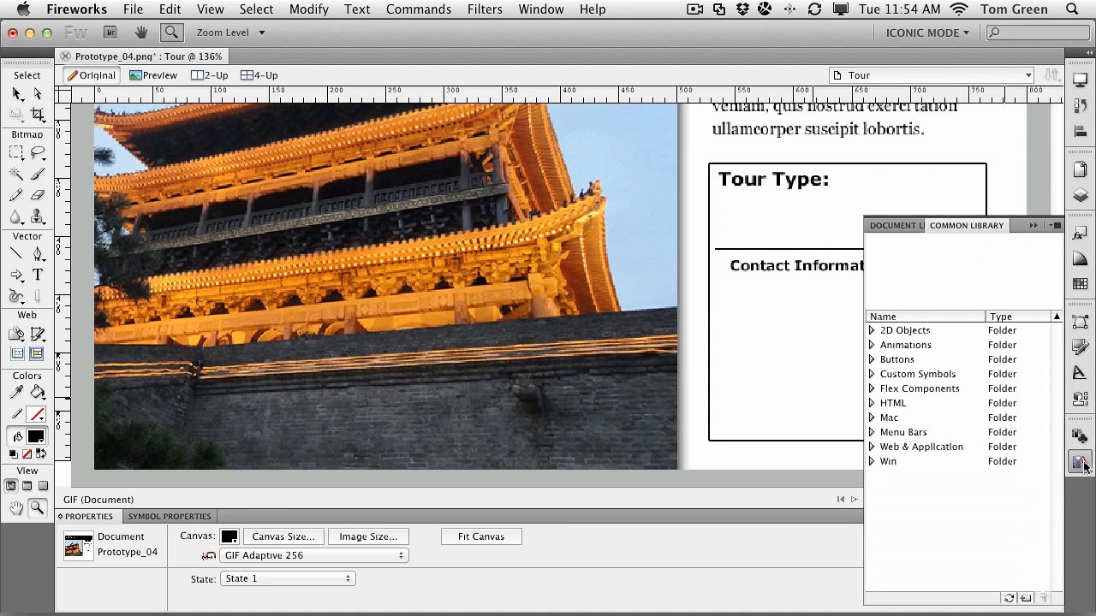
pyautogui.click(870, 388)
pyautogui.click(908, 437)
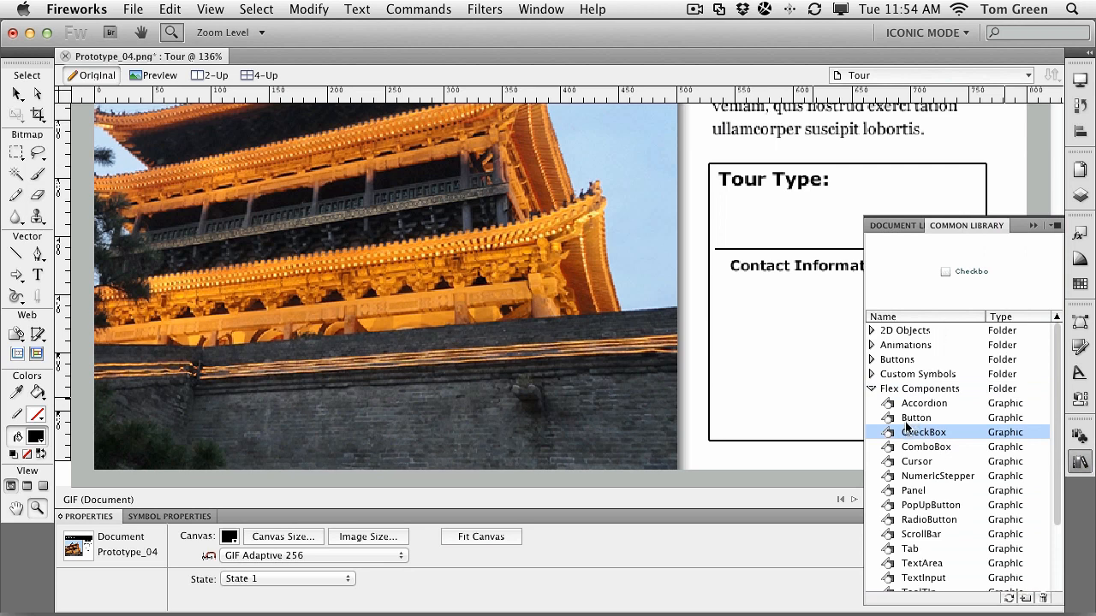
pyautogui.moveTo(904, 435); pyautogui.dragTo(778, 203)
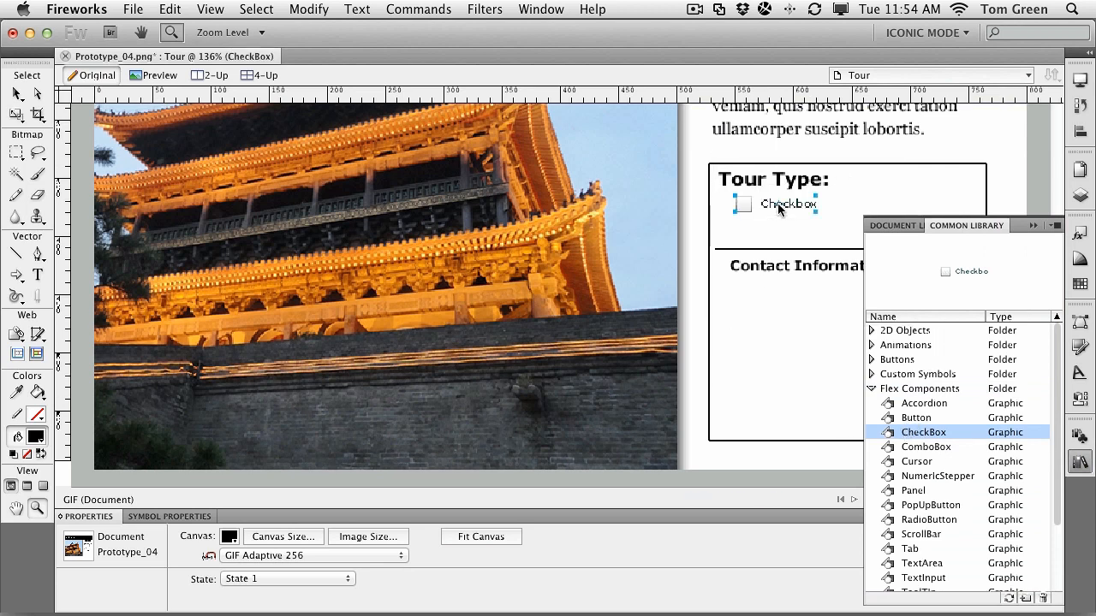
pyautogui.click(1034, 226)
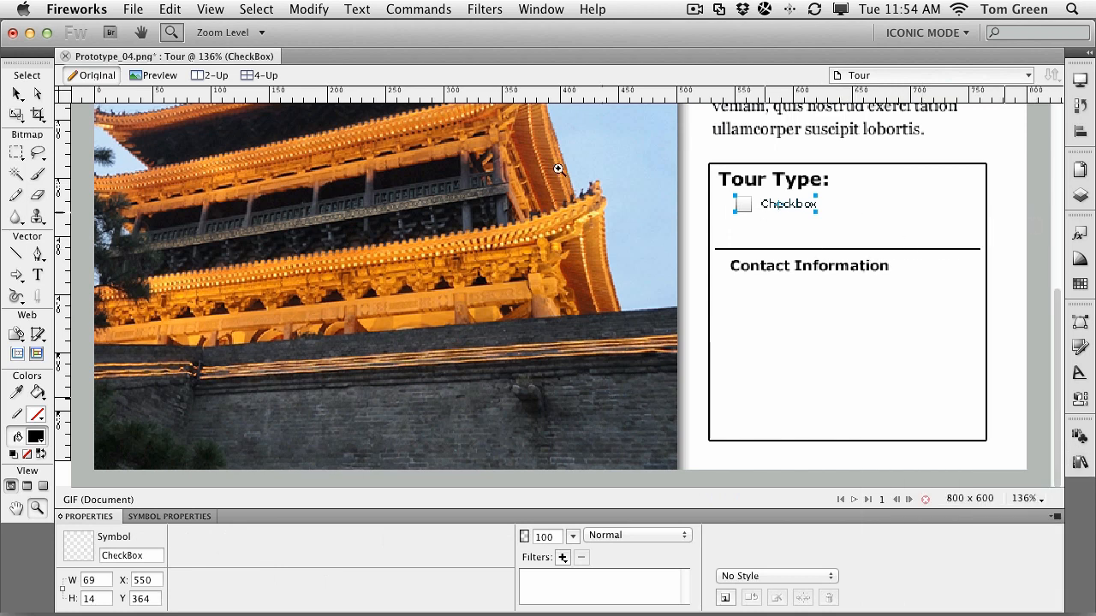
# - Reposition the check box in the Tour Type: area to about X 606, Y 370
pyautogui.click(16, 92)
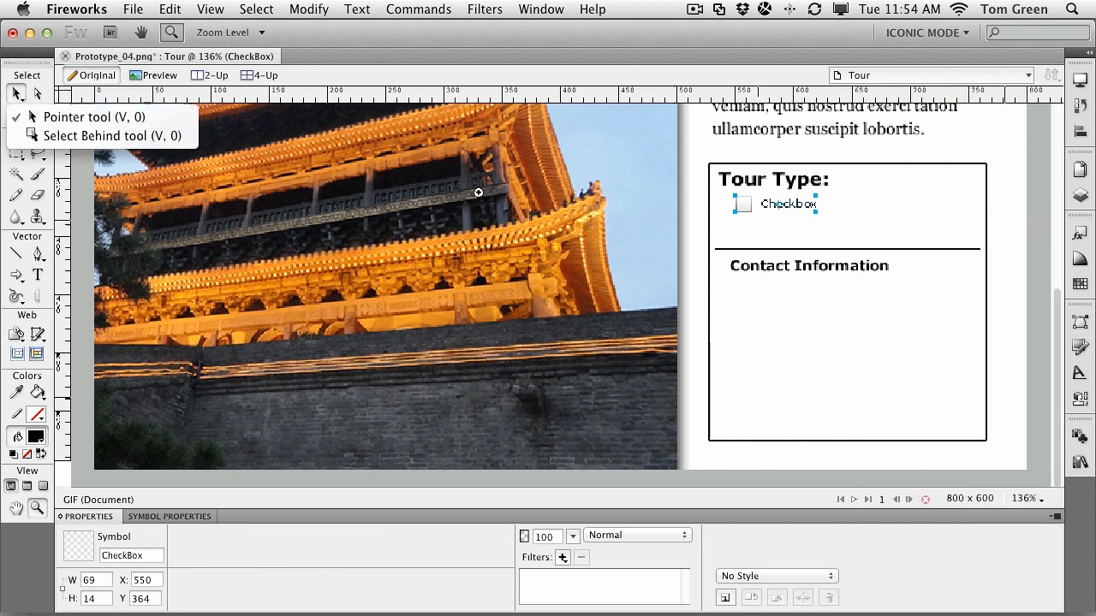
pyautogui.click(77, 116)
pyautogui.moveTo(742, 203); pyautogui.dragTo(810, 214)
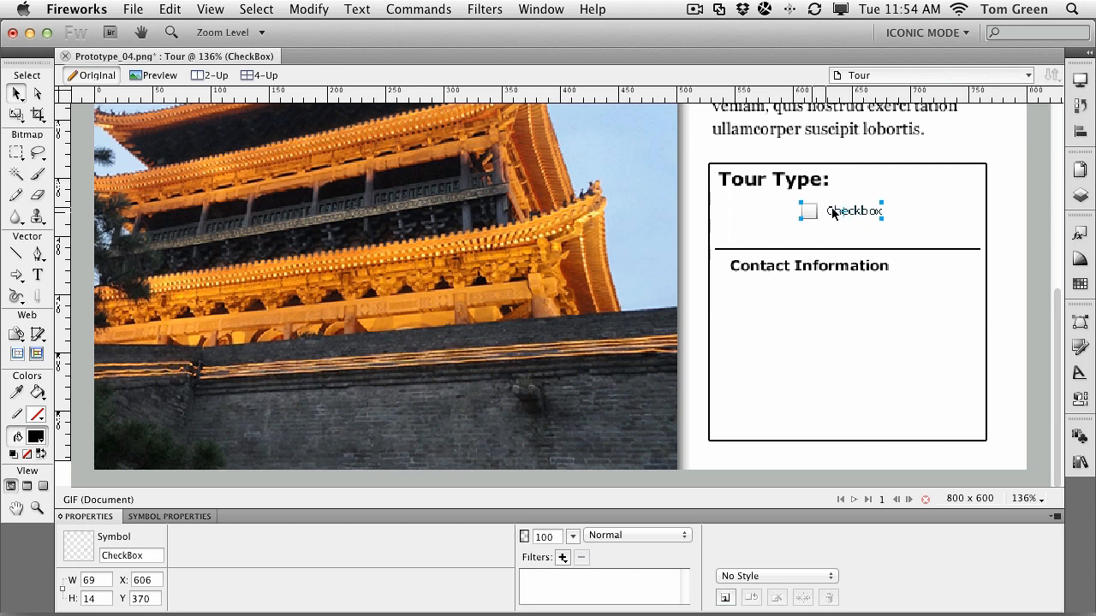
# - Edit the CheckBox symbol and change its label text to "Guided"
pyautogui.doubleClick(832, 213)
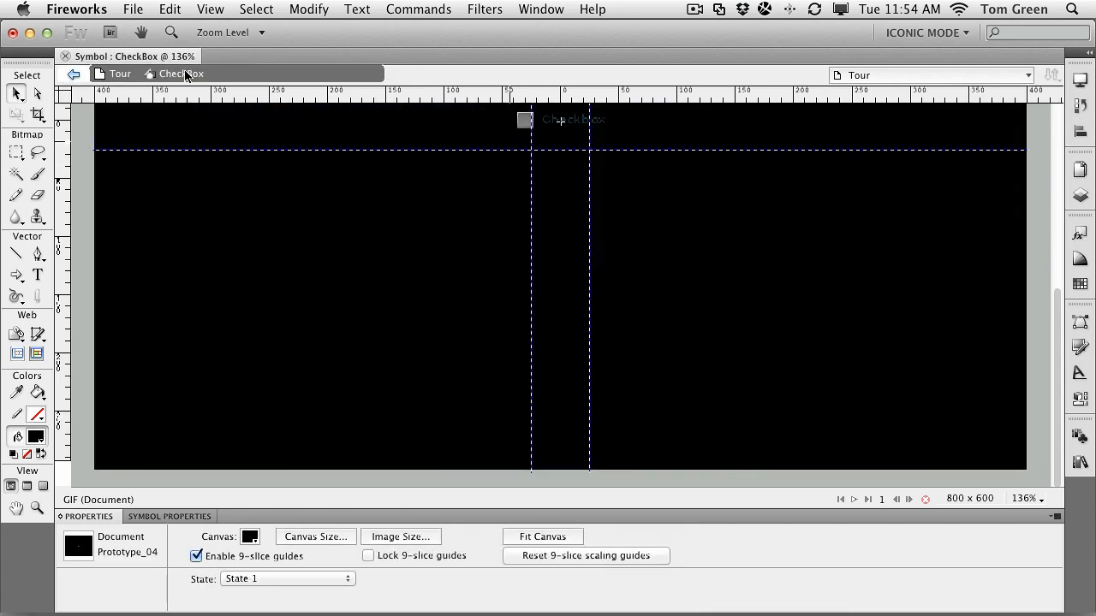
pyautogui.moveTo(594, 123); pyautogui.dragTo(589, 210)
pyautogui.click(587, 207)
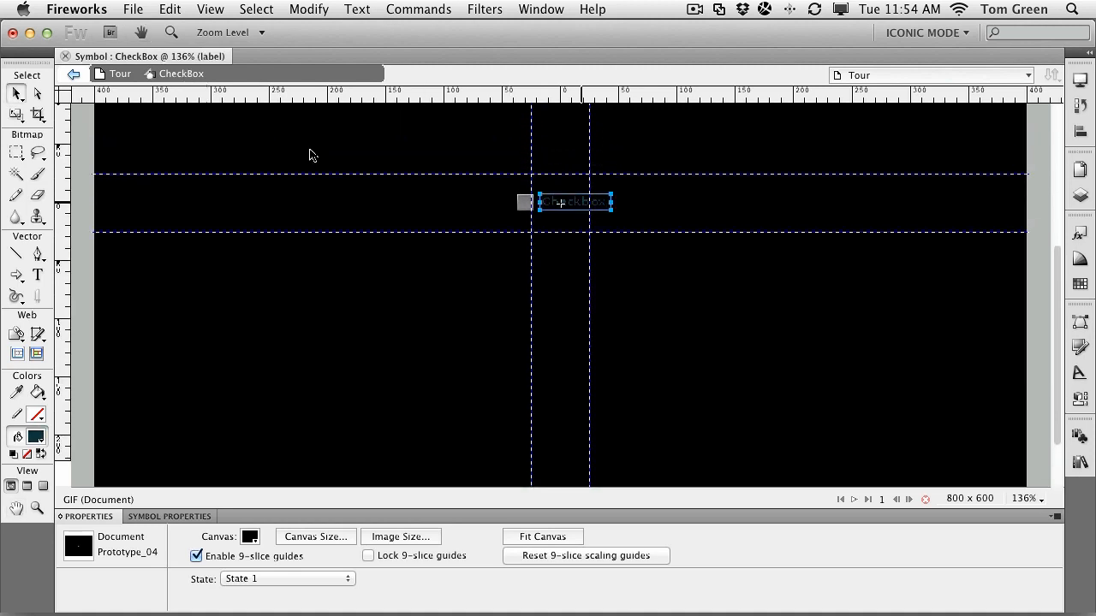
pyautogui.click(37, 273)
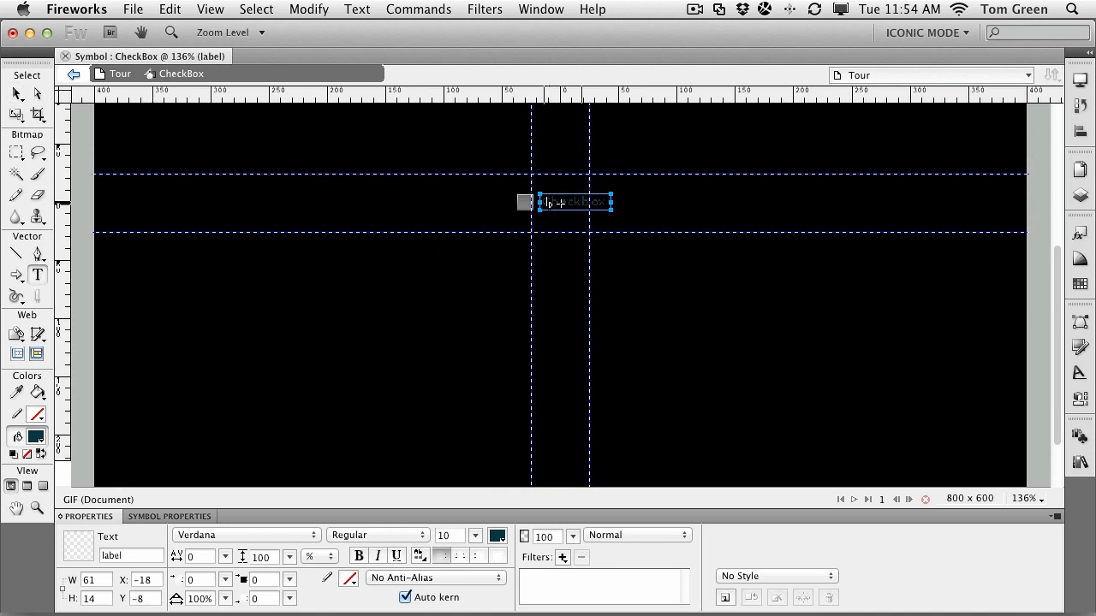
pyautogui.moveTo(546, 202); pyautogui.dragTo(627, 212)
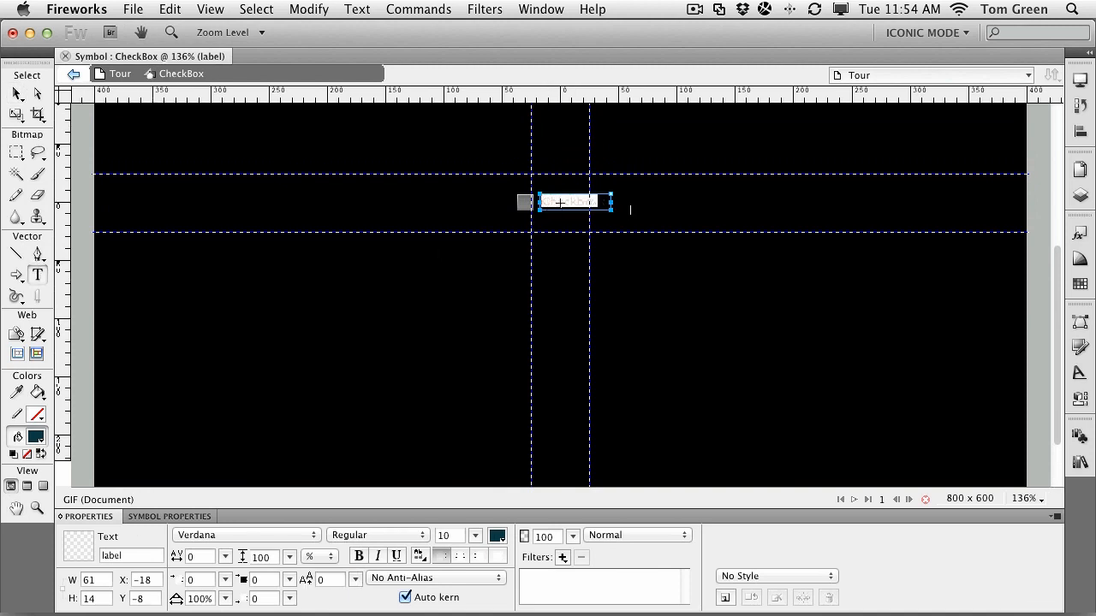
pyautogui.press('BackSpace')
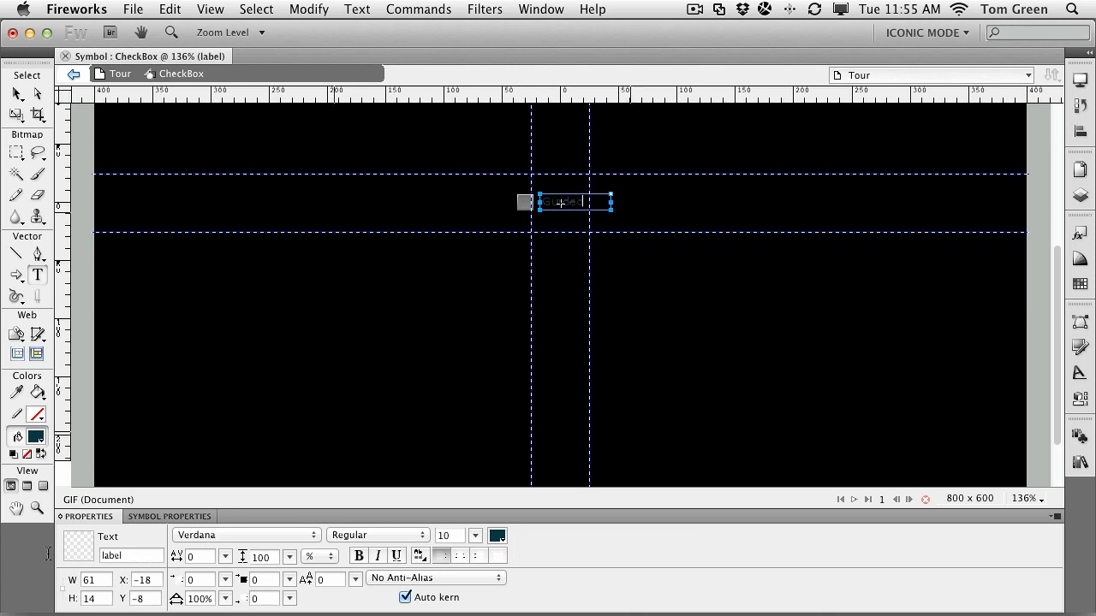
# - Name the symbol's label object Guided and return to the Tour page with nothing selected
pyautogui.doubleClick(133, 554)
pyautogui.write('C')
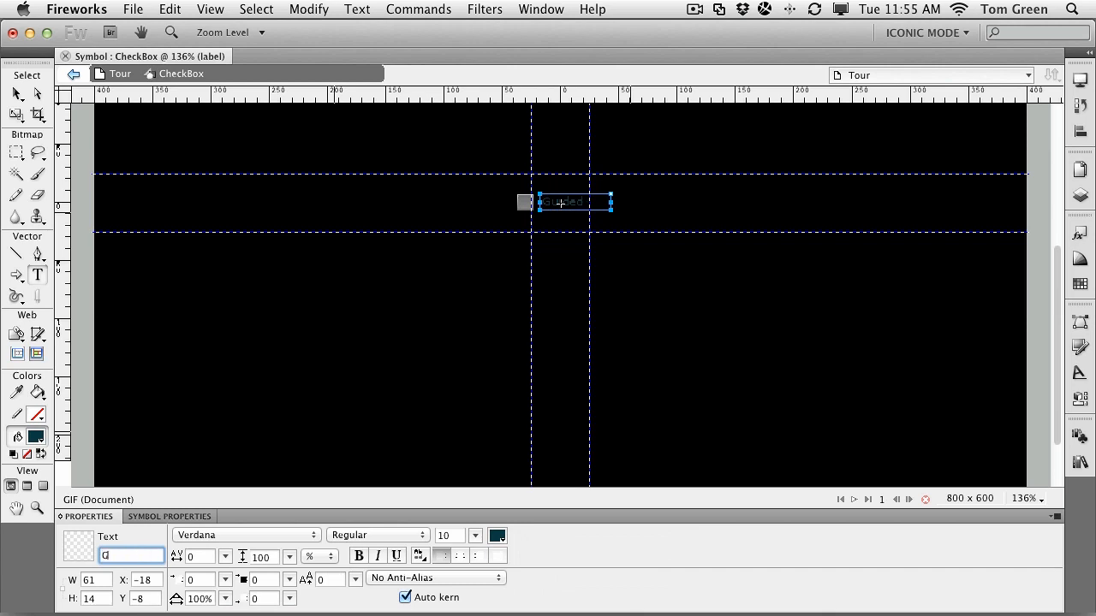
pyautogui.press('Return')
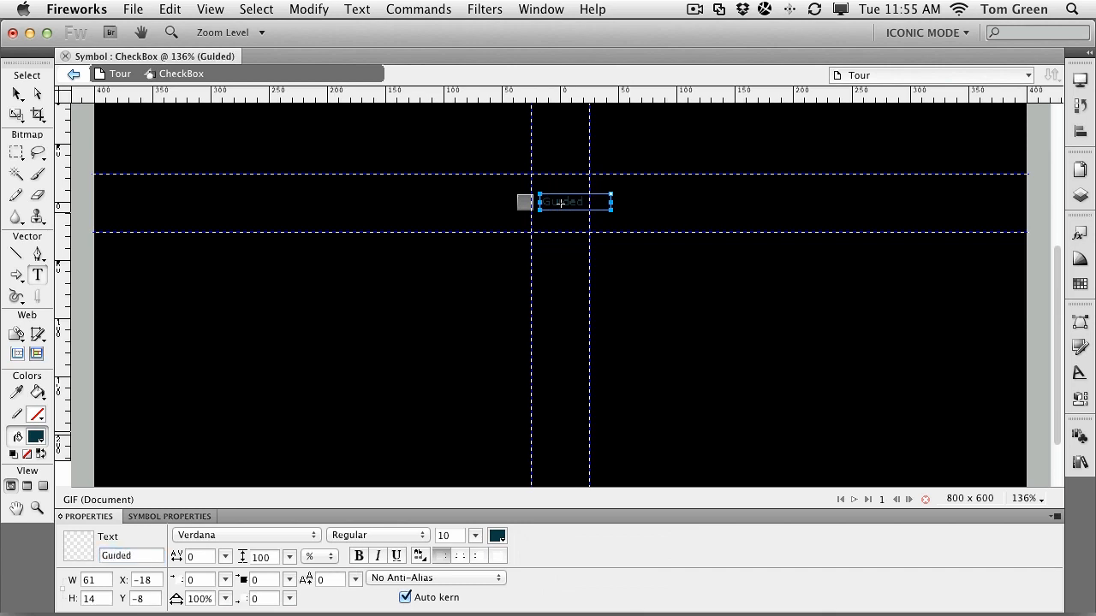
pyautogui.click(18, 92)
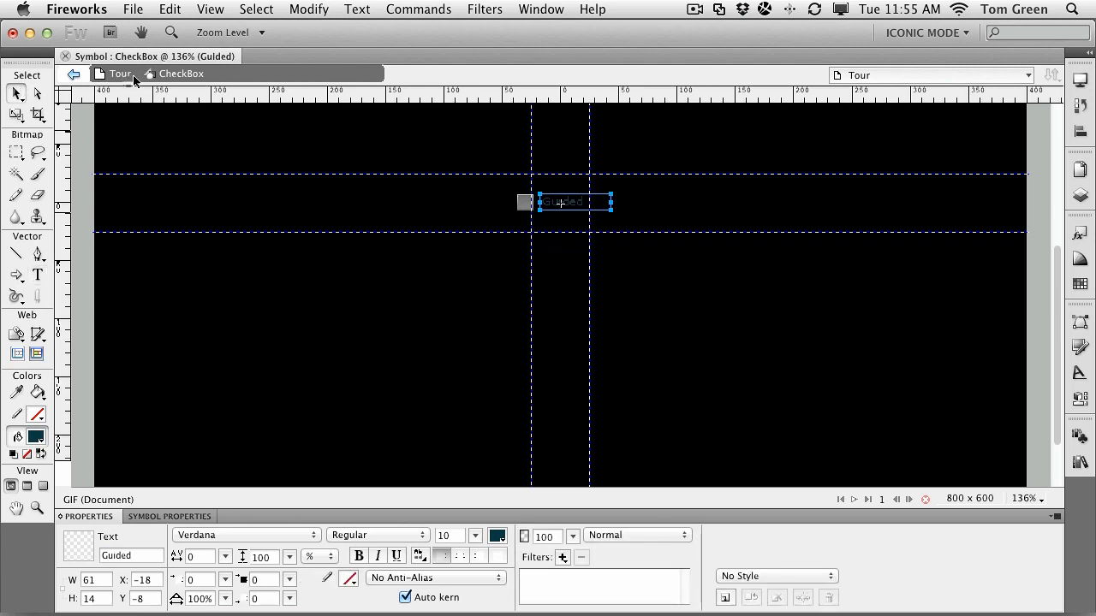
pyautogui.click(120, 75)
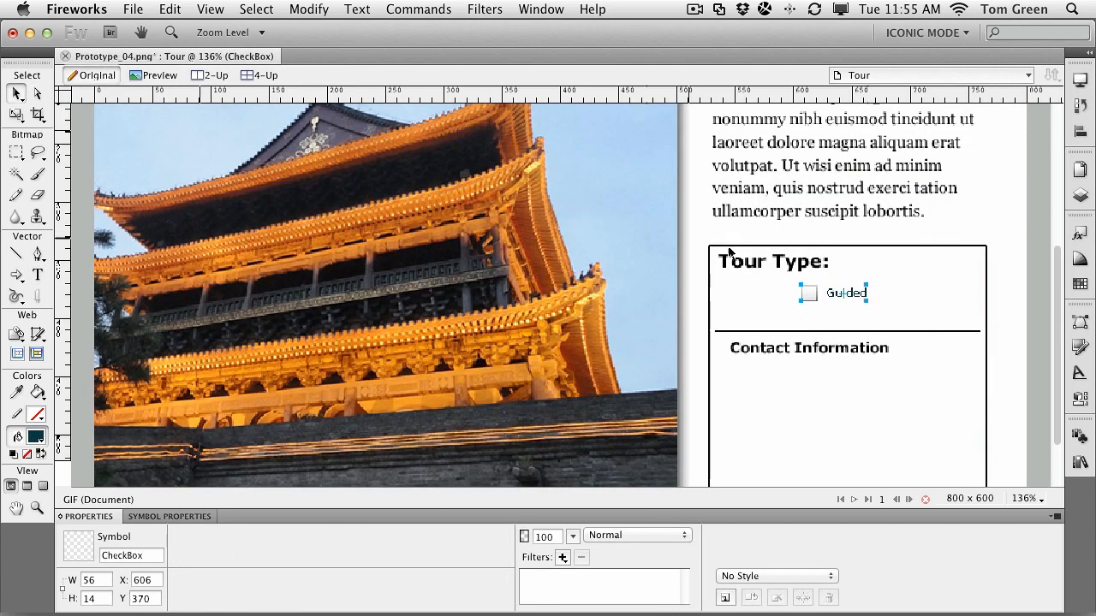
pyautogui.click(913, 294)
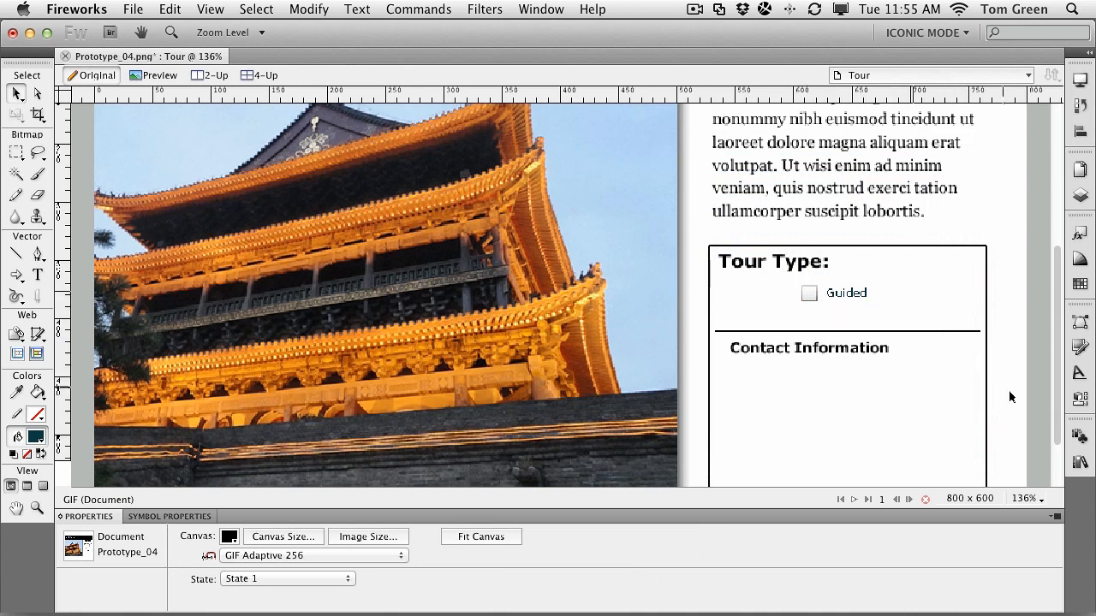
# - Duplicate the CheckBox symbol in the document library as a graphic symbol named CheckBox 1
pyautogui.click(1078, 437)
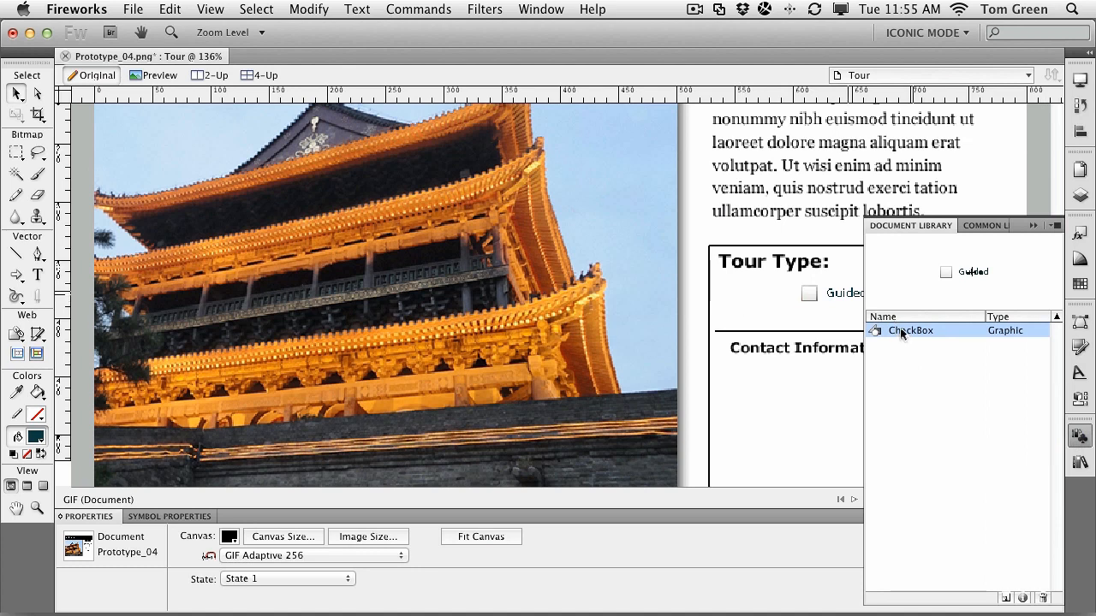
pyautogui.moveTo(901, 334); pyautogui.dragTo(1006, 599)
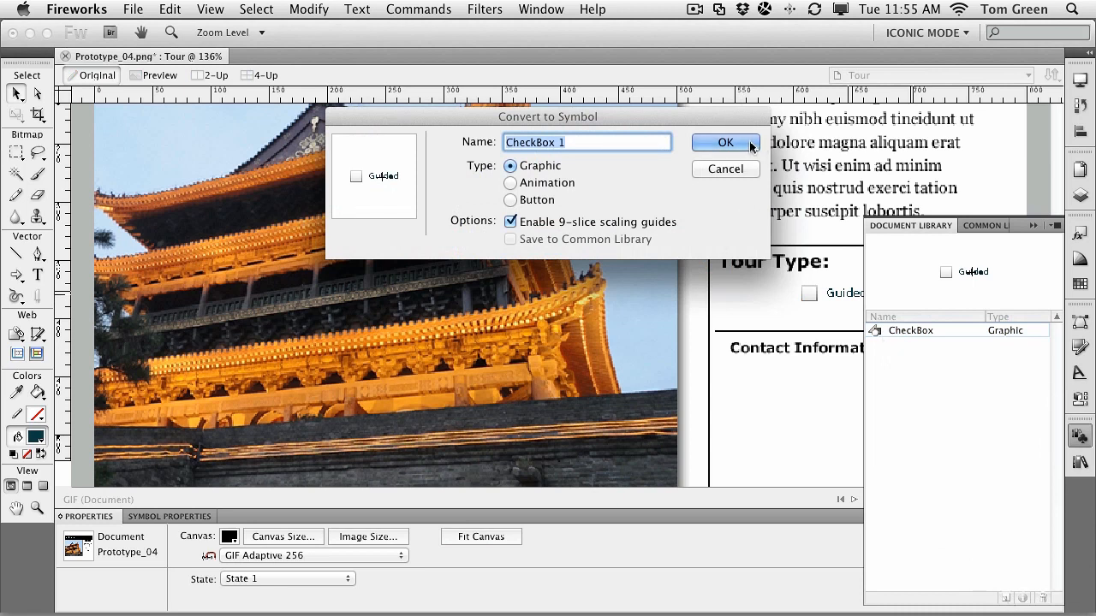
pyautogui.click(725, 143)
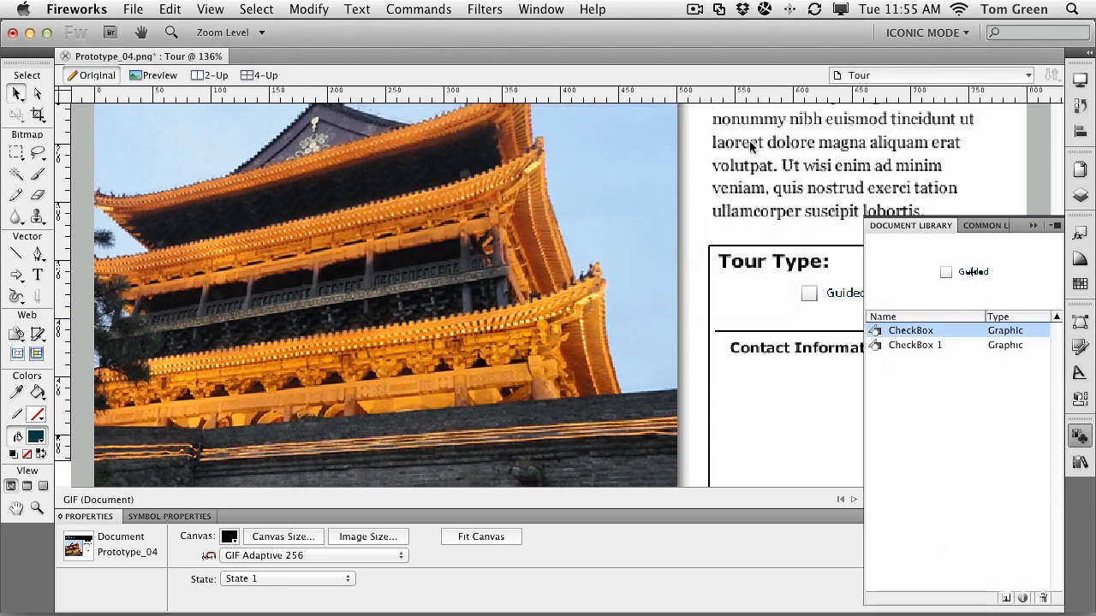
# - Place CheckBox 1 directly below the Guided check box, aligned with it at about X 606, Y 390
pyautogui.click(907, 345)
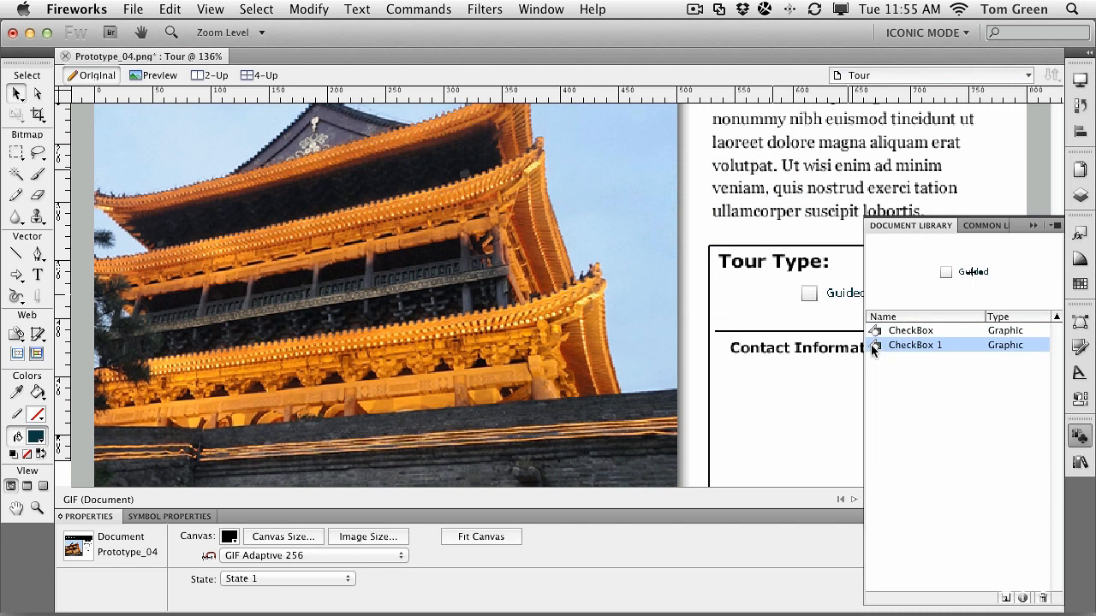
pyautogui.moveTo(873, 349); pyautogui.dragTo(791, 322)
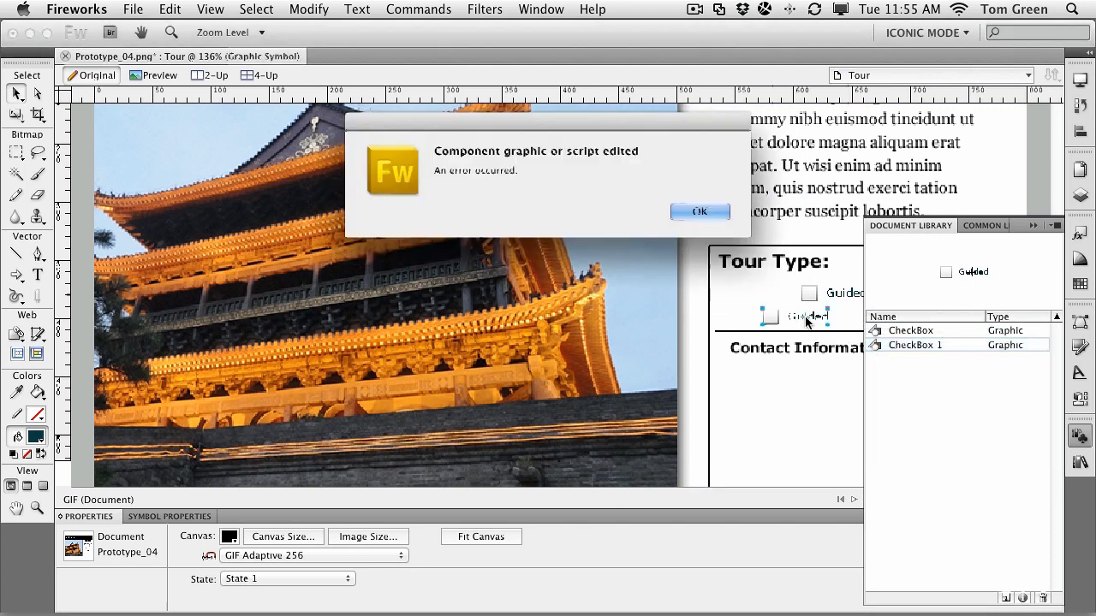
pyautogui.click(701, 212)
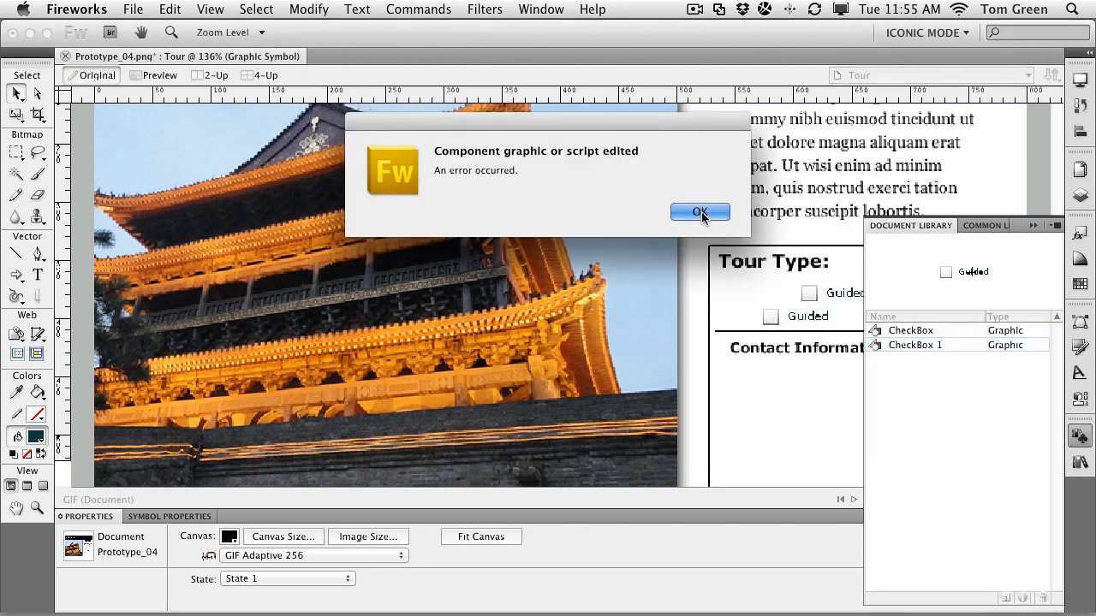
pyautogui.click(1033, 225)
pyautogui.moveTo(768, 317); pyautogui.dragTo(807, 317)
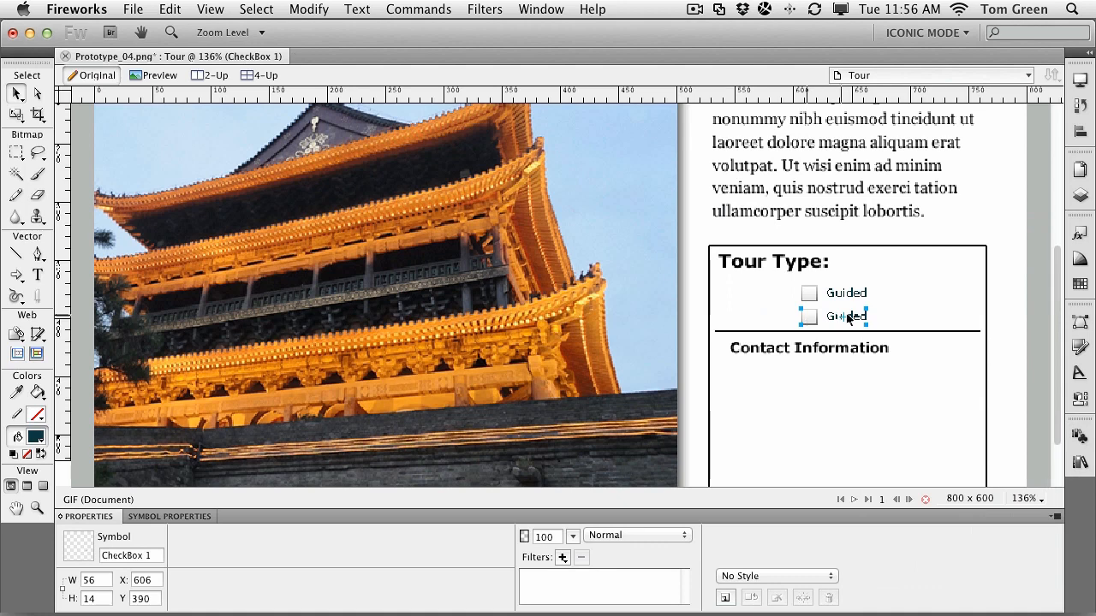
# - Edit the CheckBox 1 symbol and change its label text to "Group"
pyautogui.doubleClick(820, 318)
pyautogui.doubleClick(560, 203)
pyautogui.doubleClick(561, 203)
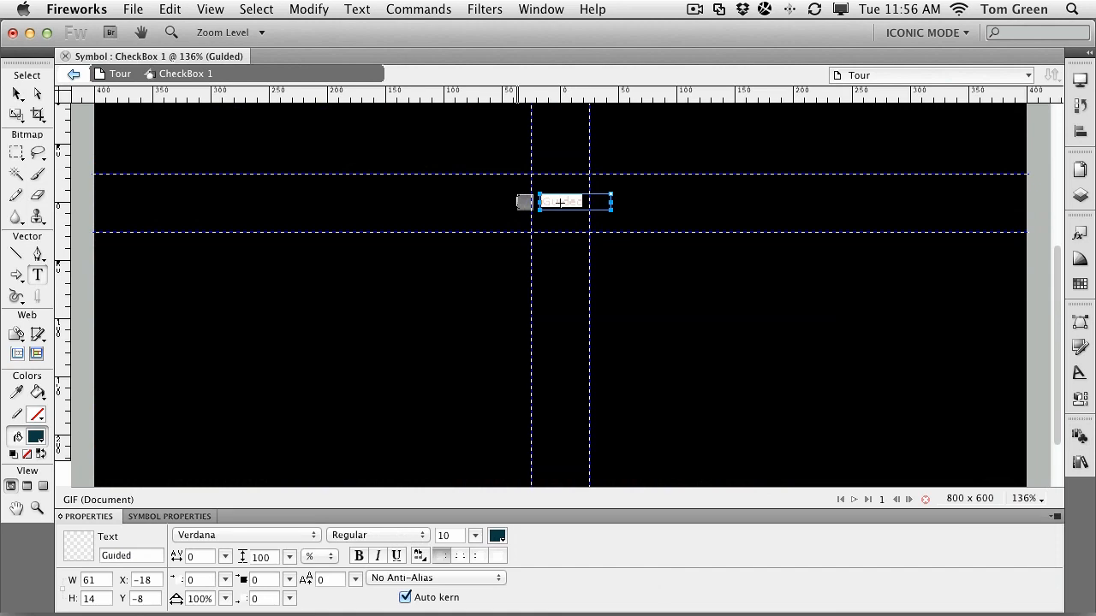
pyautogui.write('Group')
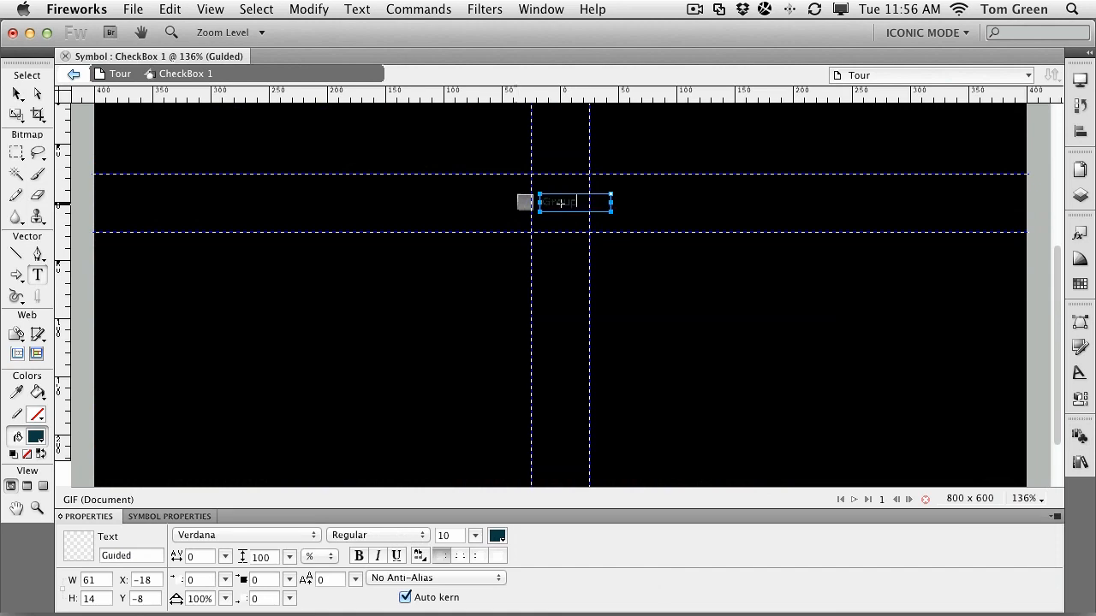
# - Enter Group as the label object's name and return to the Tour page with nothing selected
pyautogui.click(121, 555)
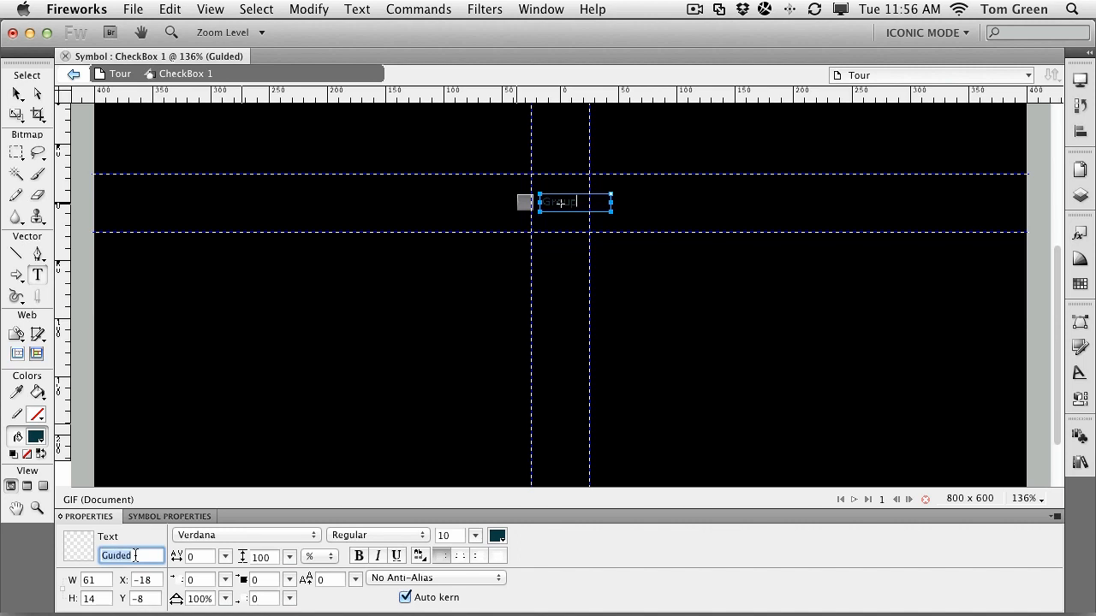
pyautogui.doubleClick(109, 554)
pyautogui.write('Group')
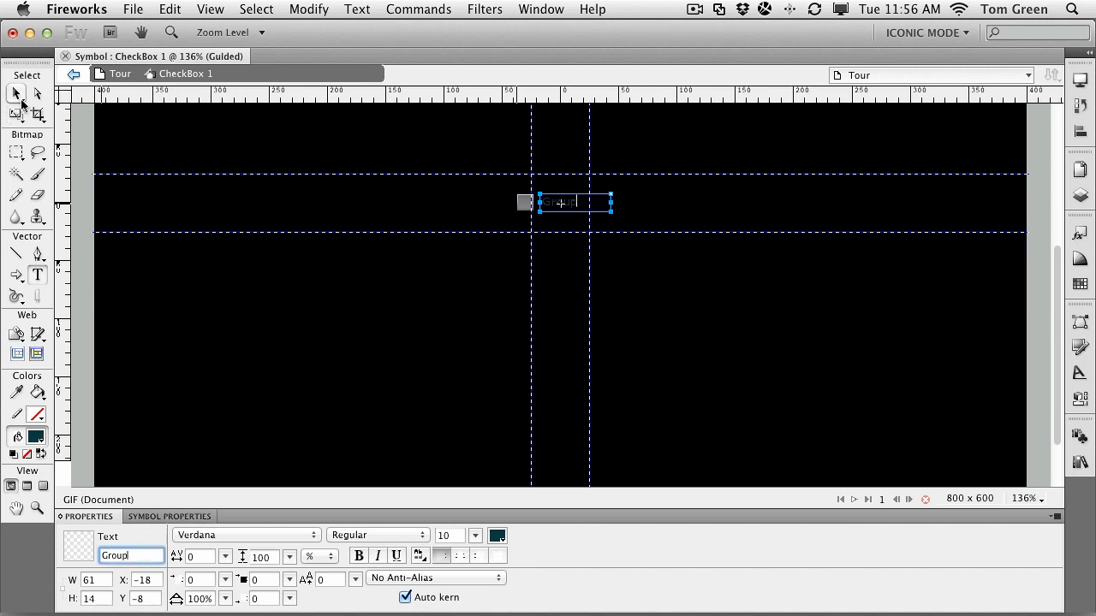
pyautogui.click(19, 94)
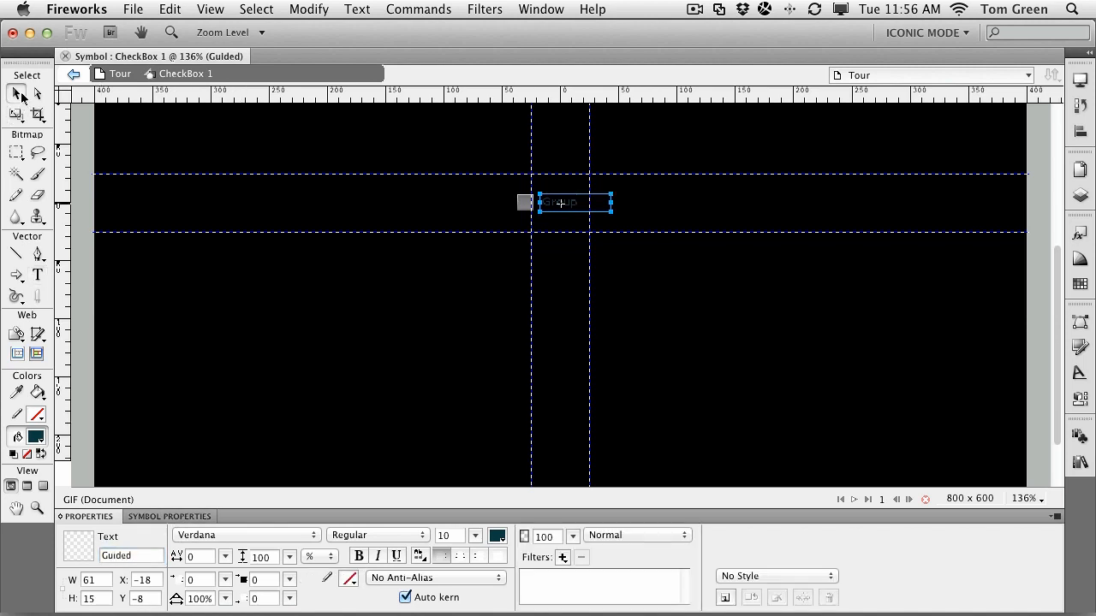
pyautogui.click(332, 146)
pyautogui.click(120, 74)
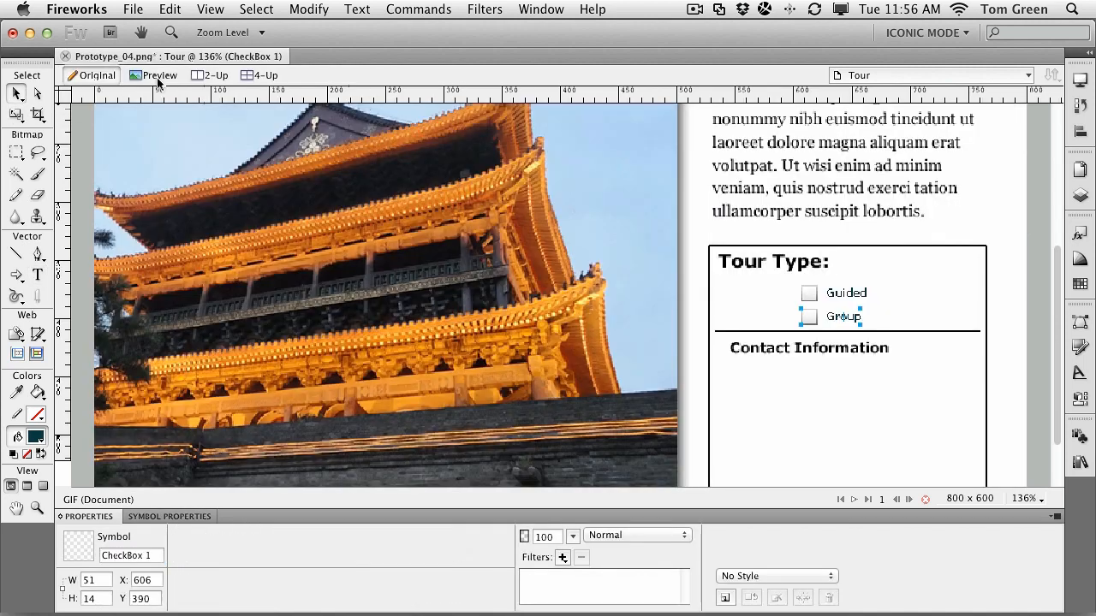
pyautogui.click(899, 372)
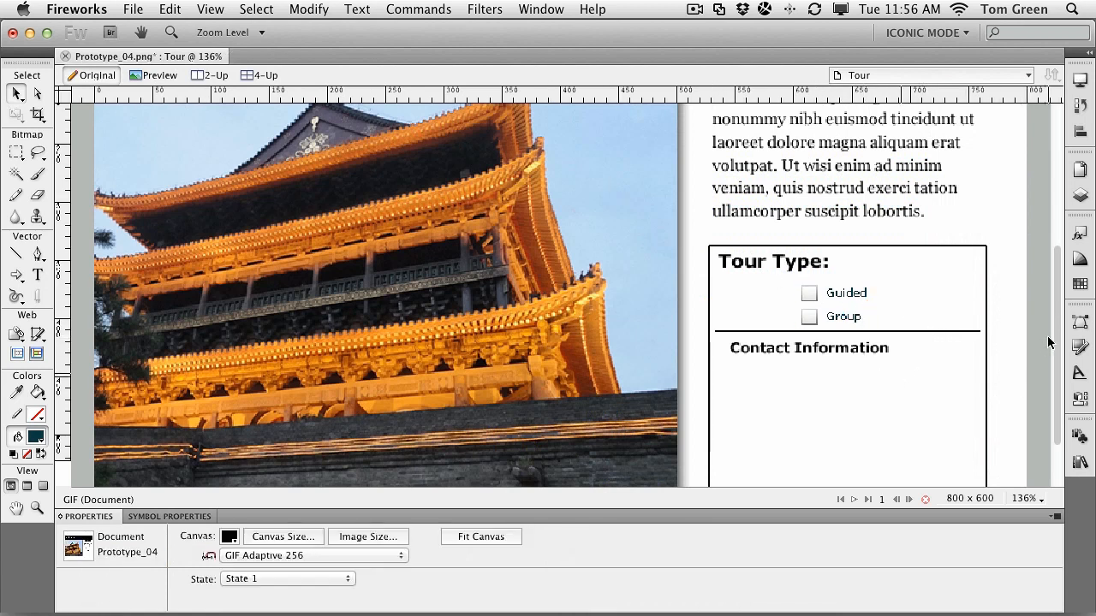
# - Place a TextField component from the Common Library's Win folder below the Contact Information heading, at about X 552, Y 449
pyautogui.moveTo(1058, 342); pyautogui.dragTo(1058, 372)
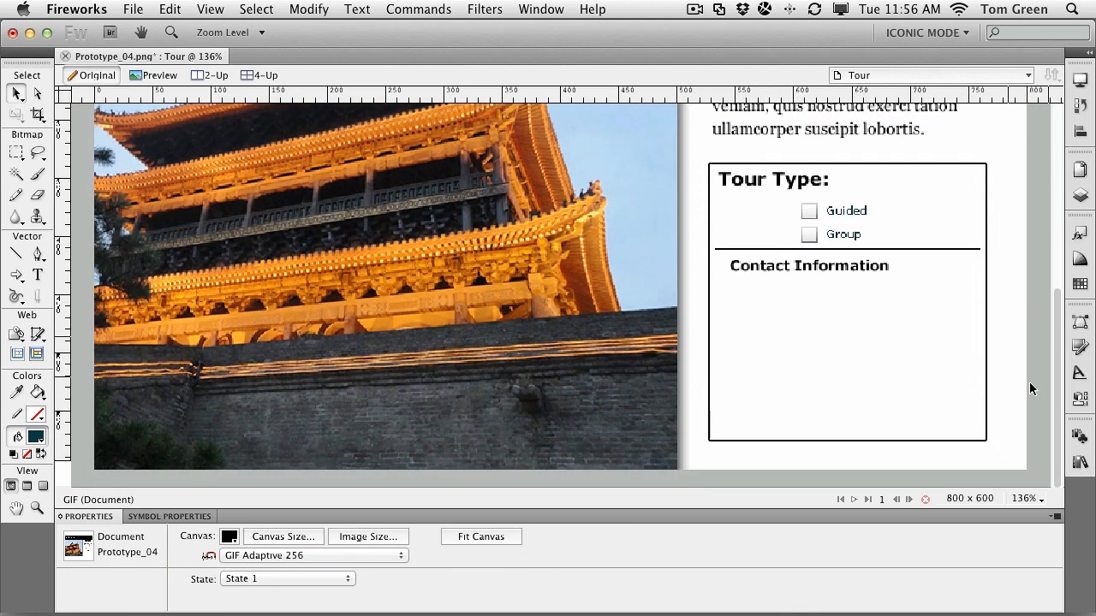
pyautogui.click(1079, 461)
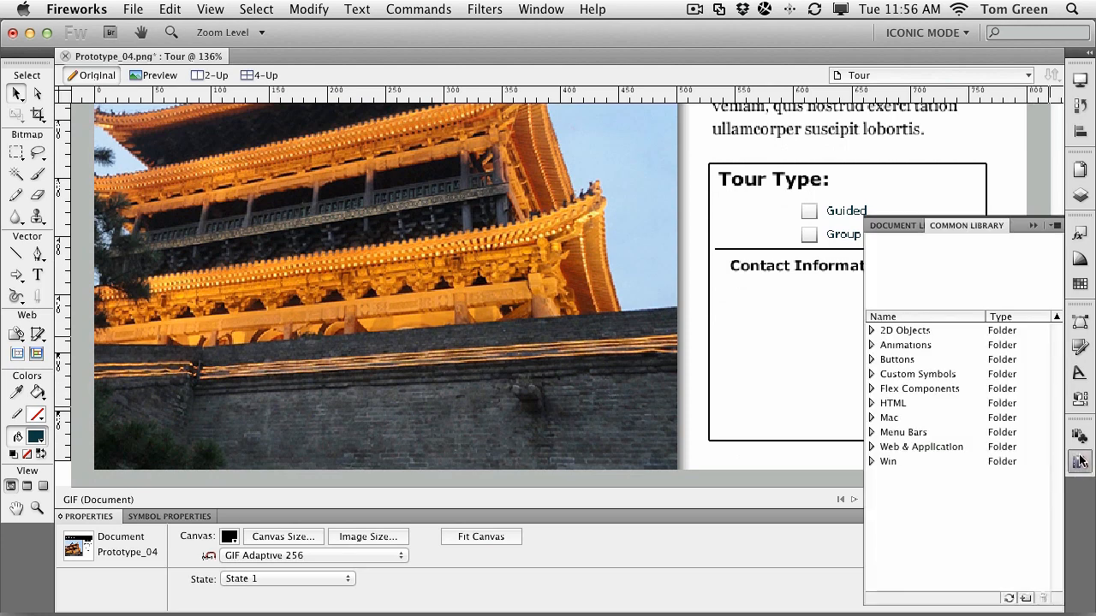
pyautogui.click(871, 462)
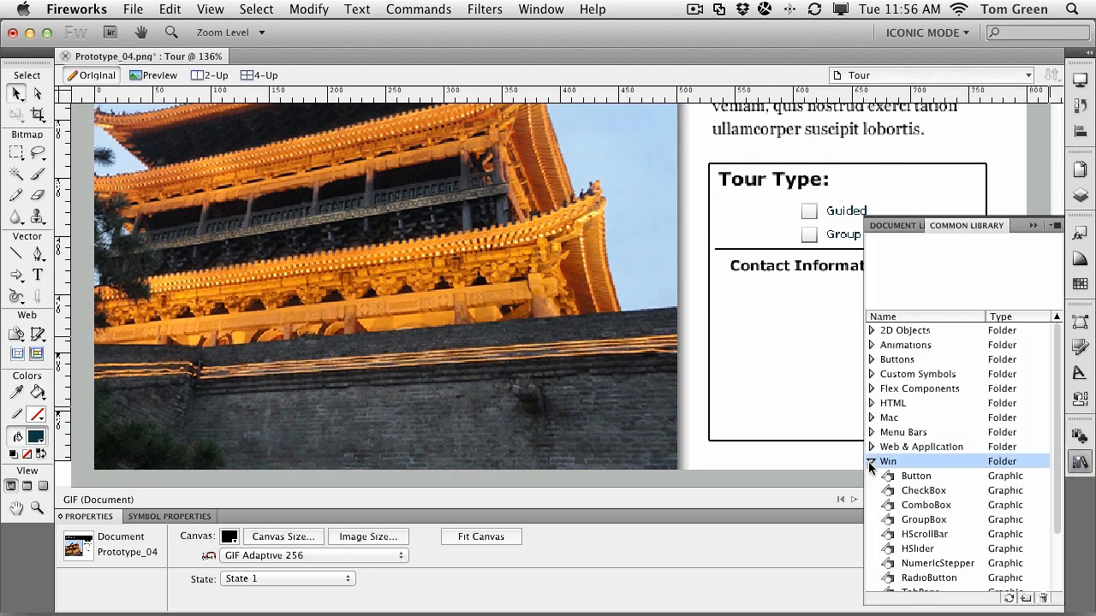
pyautogui.scroll(-3, 978, 542)
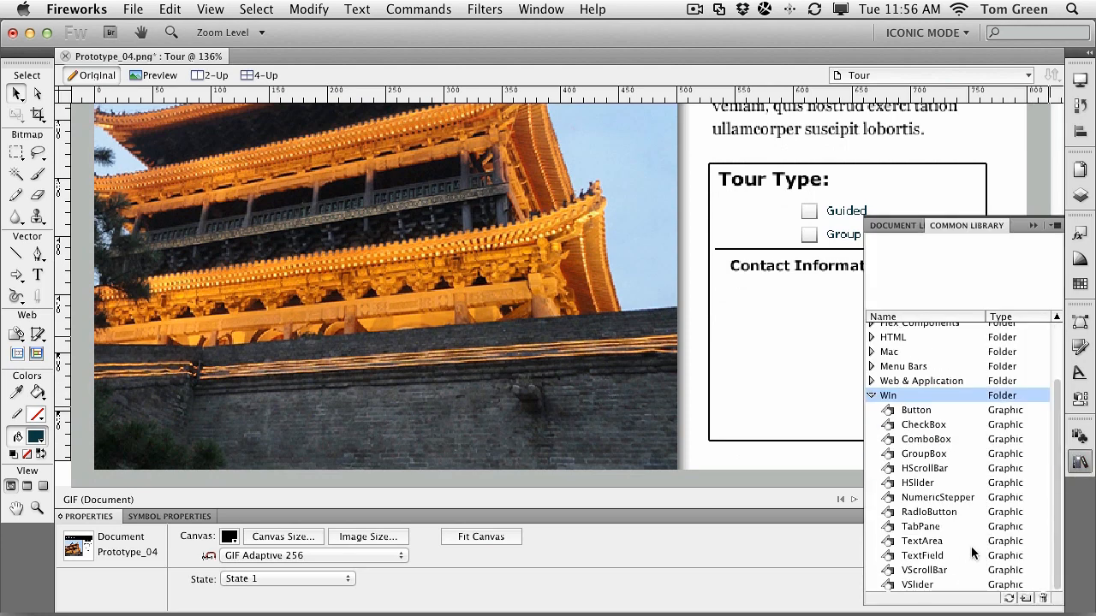
pyautogui.click(909, 542)
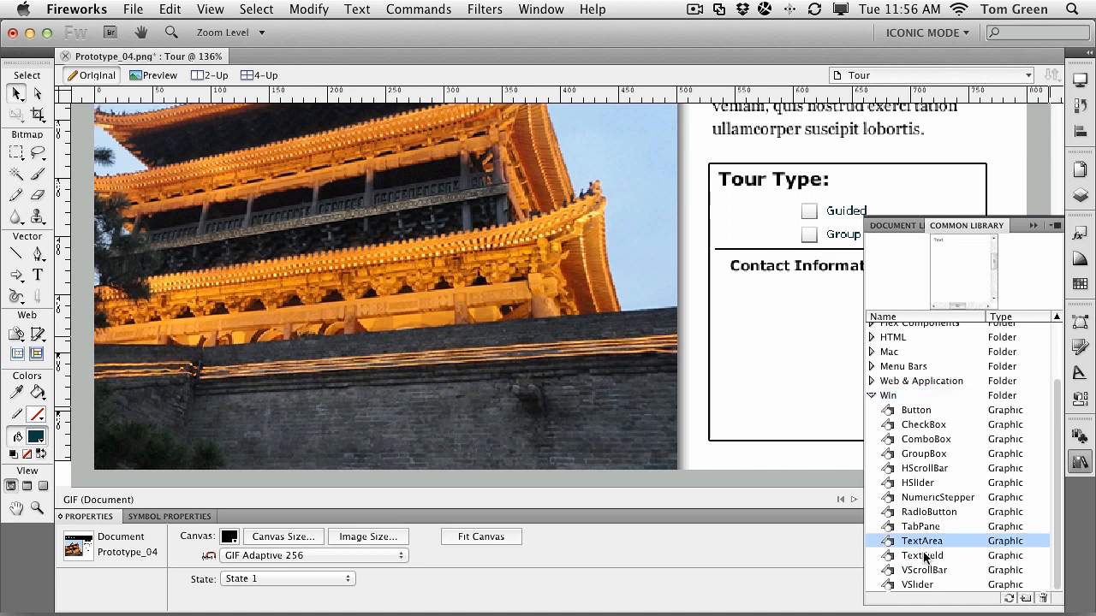
pyautogui.click(923, 555)
pyautogui.moveTo(887, 565); pyautogui.dragTo(755, 311)
pyautogui.click(1032, 225)
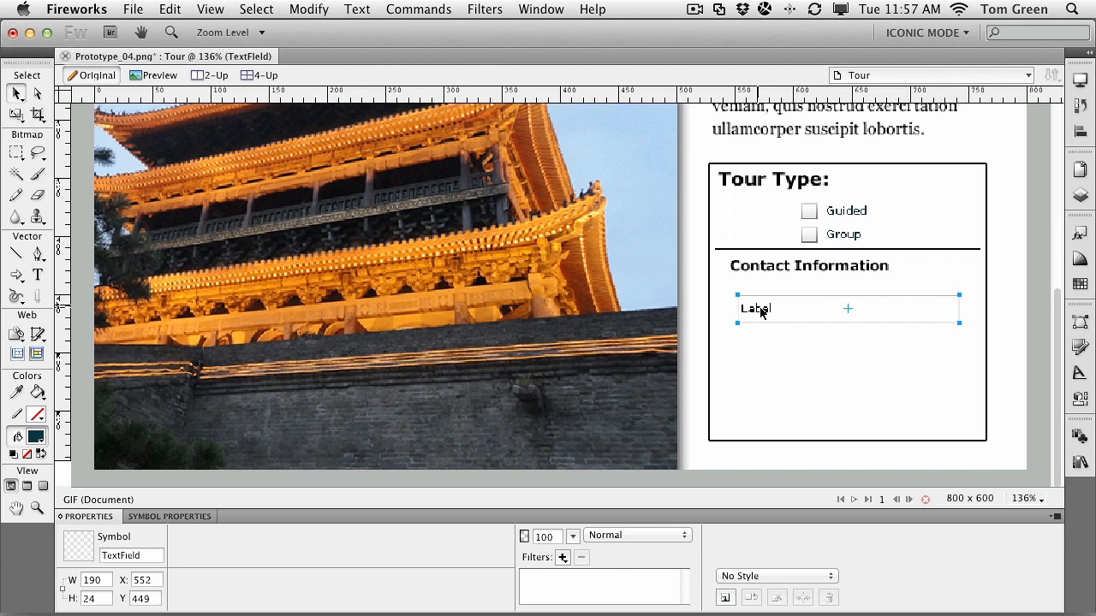
# - Edit the TextField symbol and change its text to "Name"
pyautogui.doubleClick(760, 312)
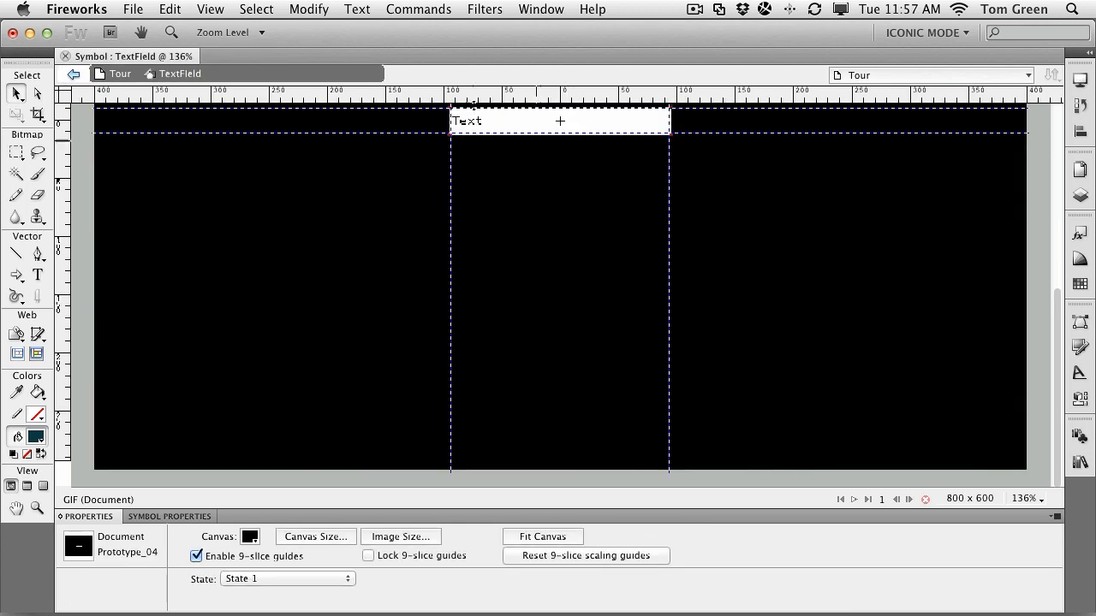
pyautogui.doubleClick(488, 120)
pyautogui.doubleClick(459, 120)
pyautogui.write('Name')
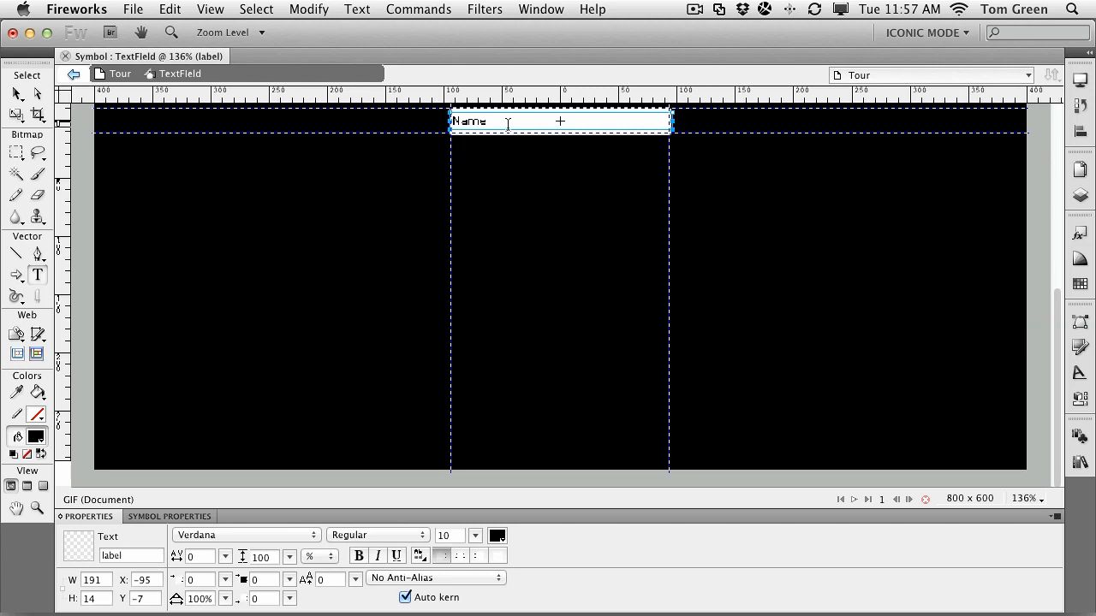
# - Name the TextField symbol's text object Name and return to the Tour page
pyautogui.click(128, 556)
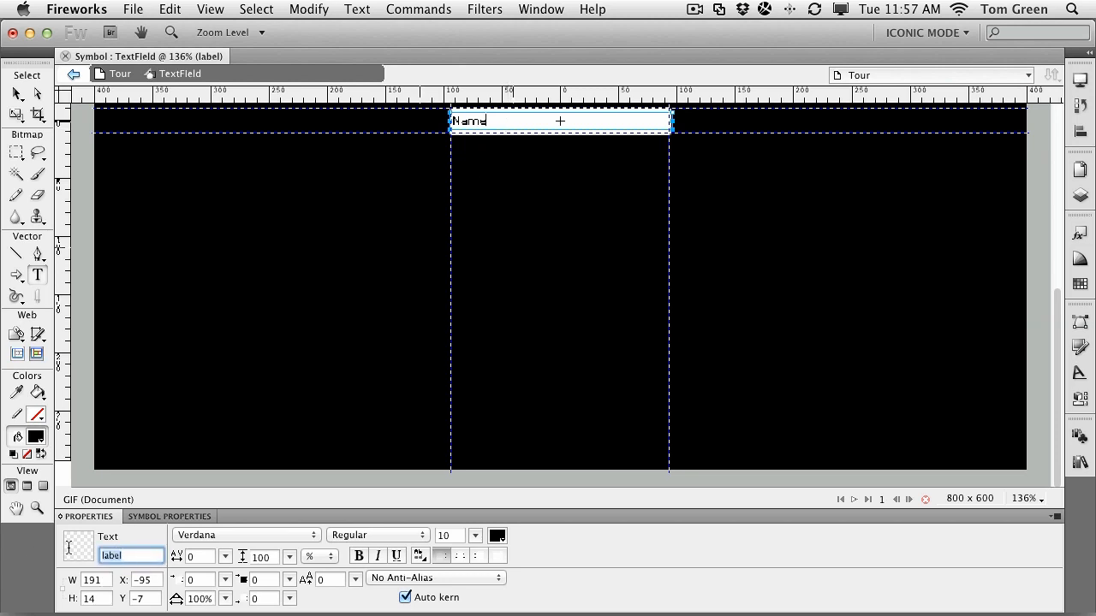
pyautogui.write('Name')
pyautogui.press('Return')
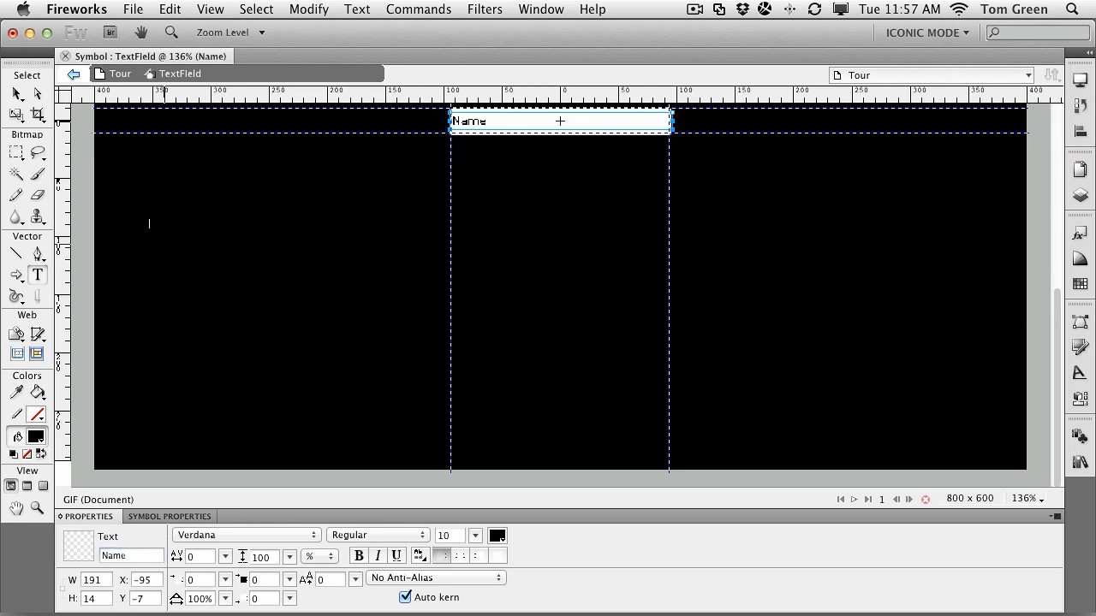
pyautogui.click(109, 76)
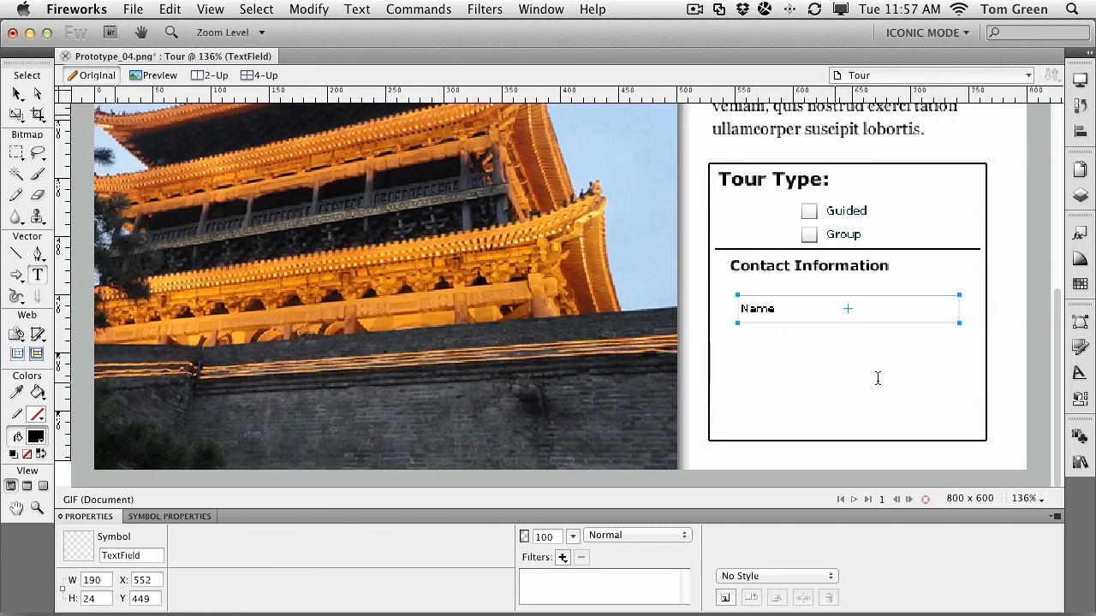
# - Duplicate the TextField symbol in the document library as a graphic symbol named TextField 1
pyautogui.click(1078, 463)
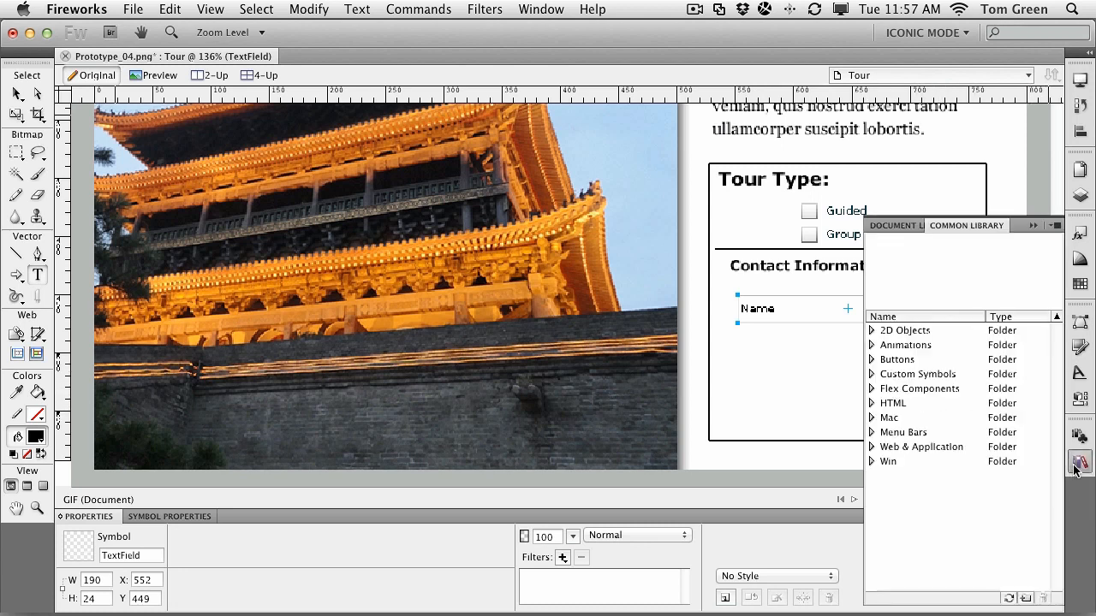
pyautogui.click(904, 226)
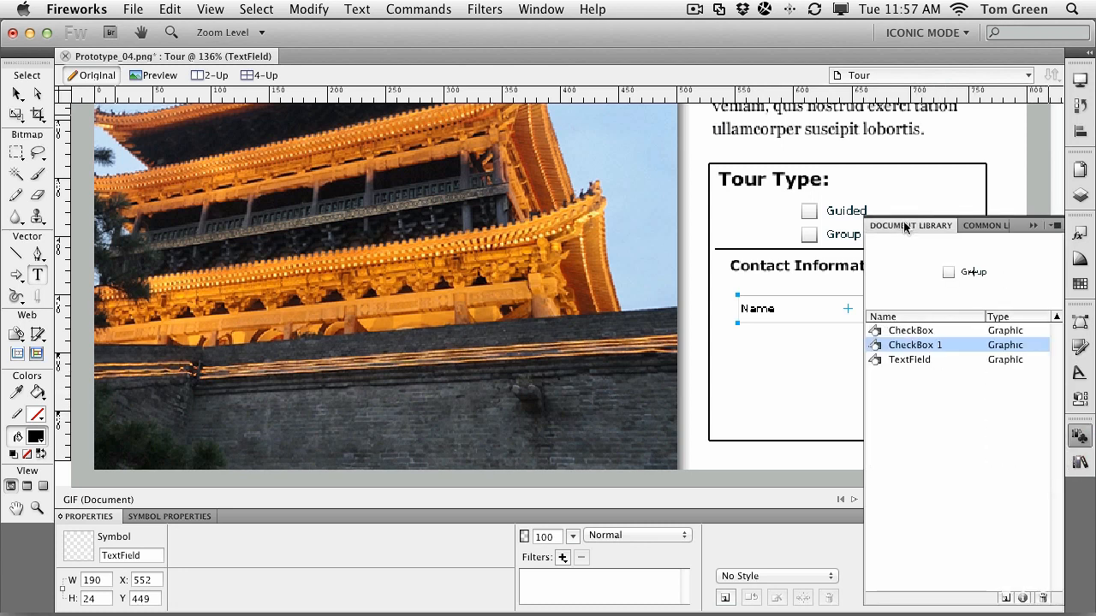
pyautogui.click(899, 361)
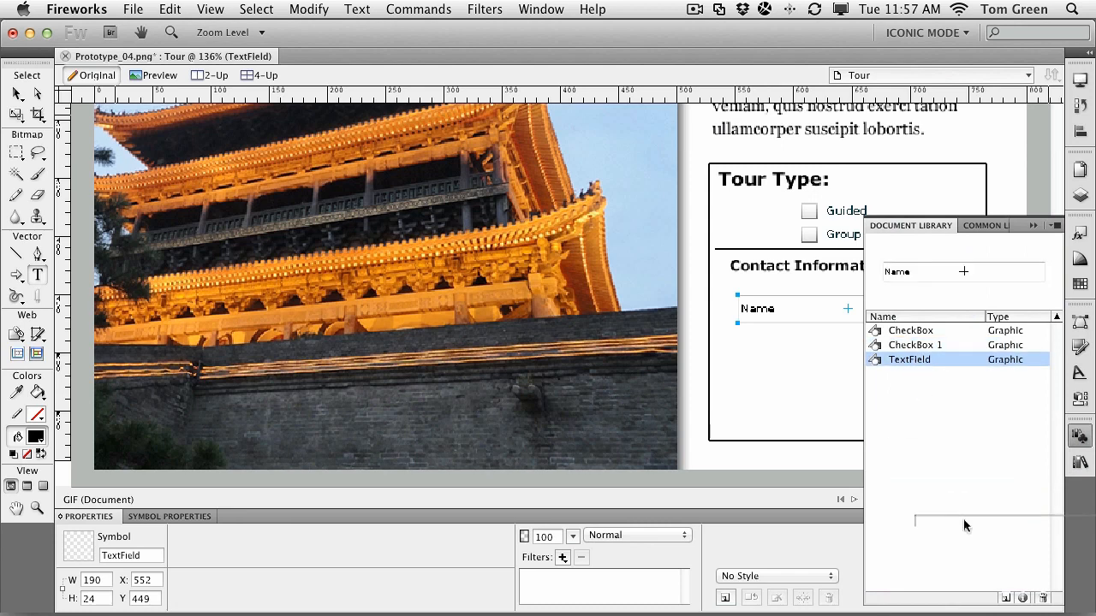
pyautogui.click(1008, 599)
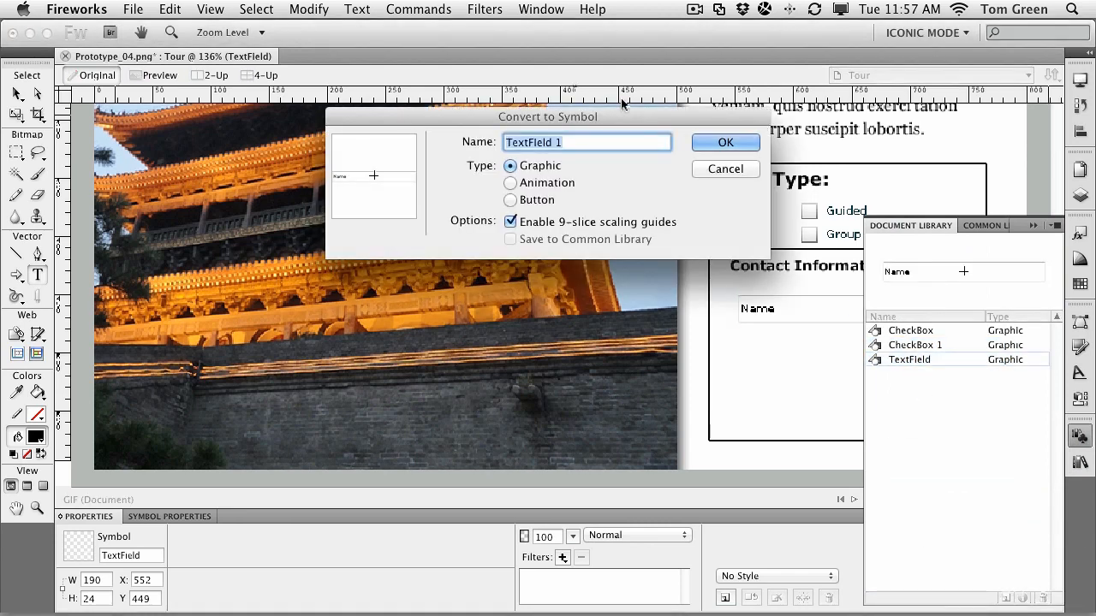
pyautogui.click(731, 141)
# - Place TextField 1 directly below the Name field, aligned with it at about X 552, Y 484
pyautogui.click(913, 377)
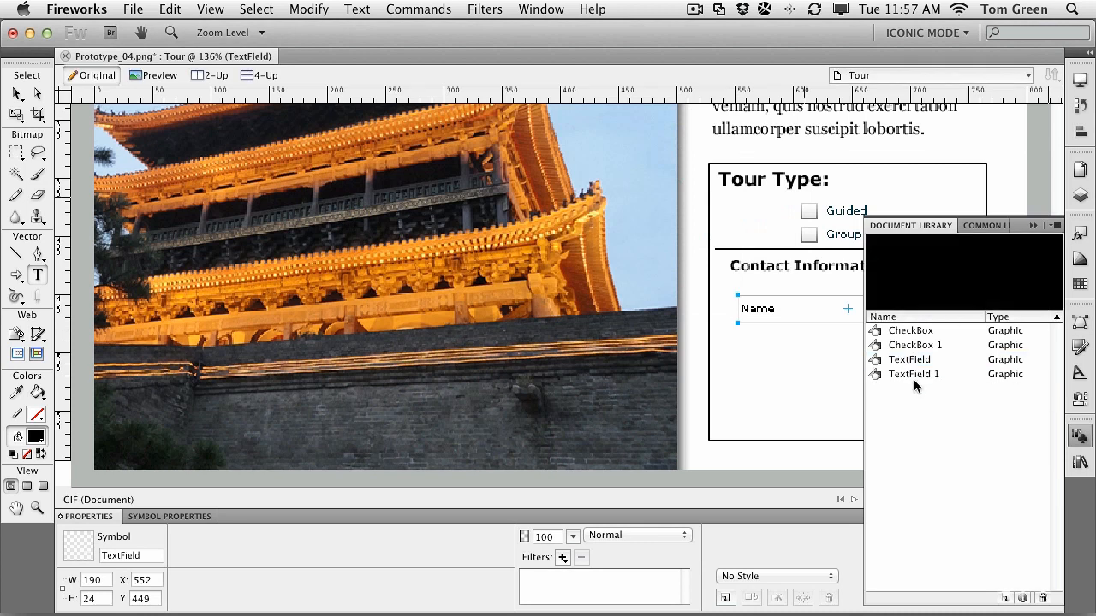
pyautogui.moveTo(905, 374); pyautogui.dragTo(756, 370)
pyautogui.click(700, 211)
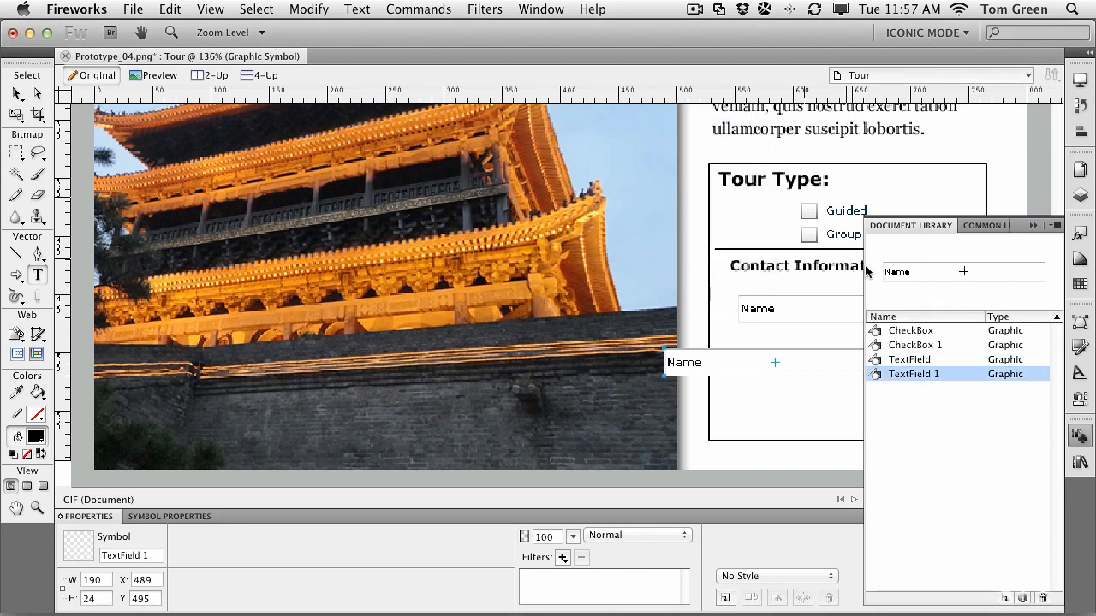
pyautogui.click(1032, 225)
pyautogui.click(17, 93)
pyautogui.moveTo(703, 364); pyautogui.dragTo(776, 351)
# - Edit the TextField 1 symbol and change its text to "Hotel"
pyautogui.doubleClick(776, 351)
pyautogui.doubleClick(489, 120)
pyautogui.doubleClick(489, 121)
pyautogui.write('Hotel')
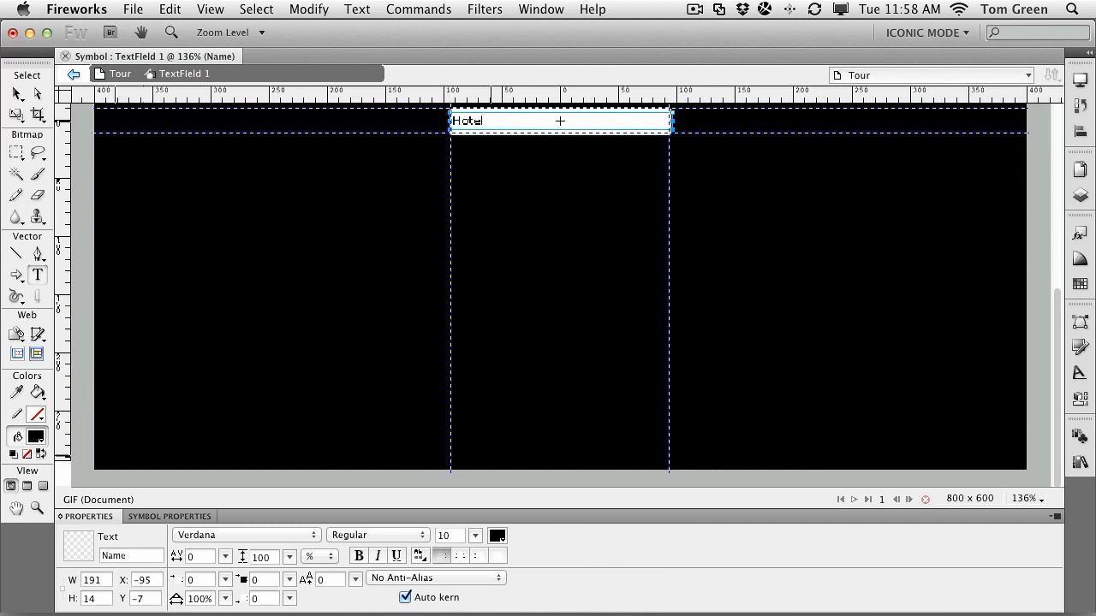
# - Enter Hotel as the text object's name and return to the Tour page with nothing selected
pyautogui.doubleClick(130, 557)
pyautogui.write('Hotel')
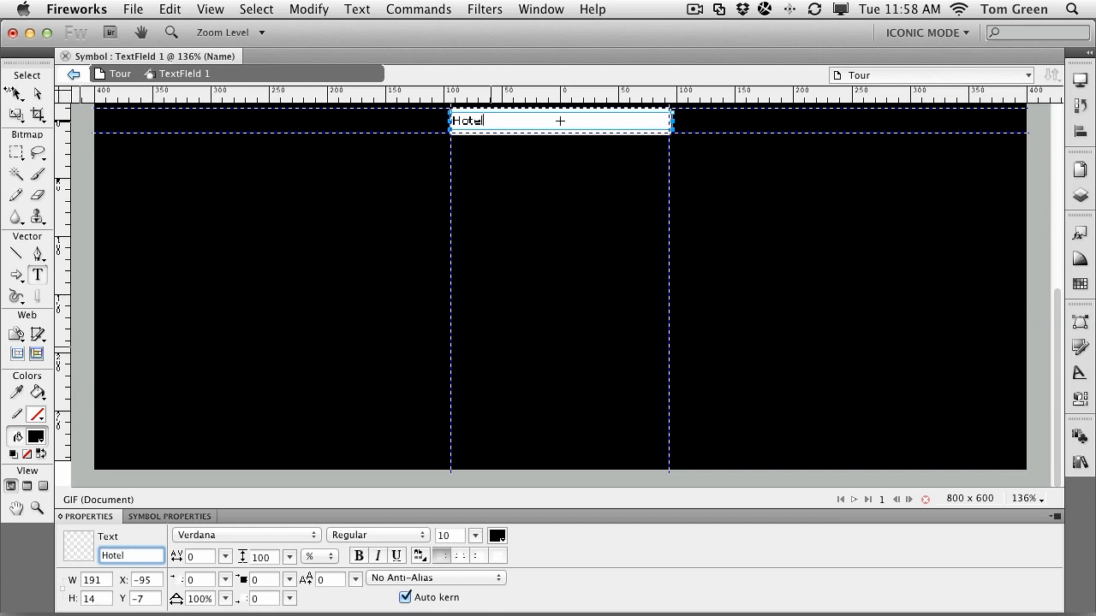
pyautogui.click(17, 94)
pyautogui.click(128, 76)
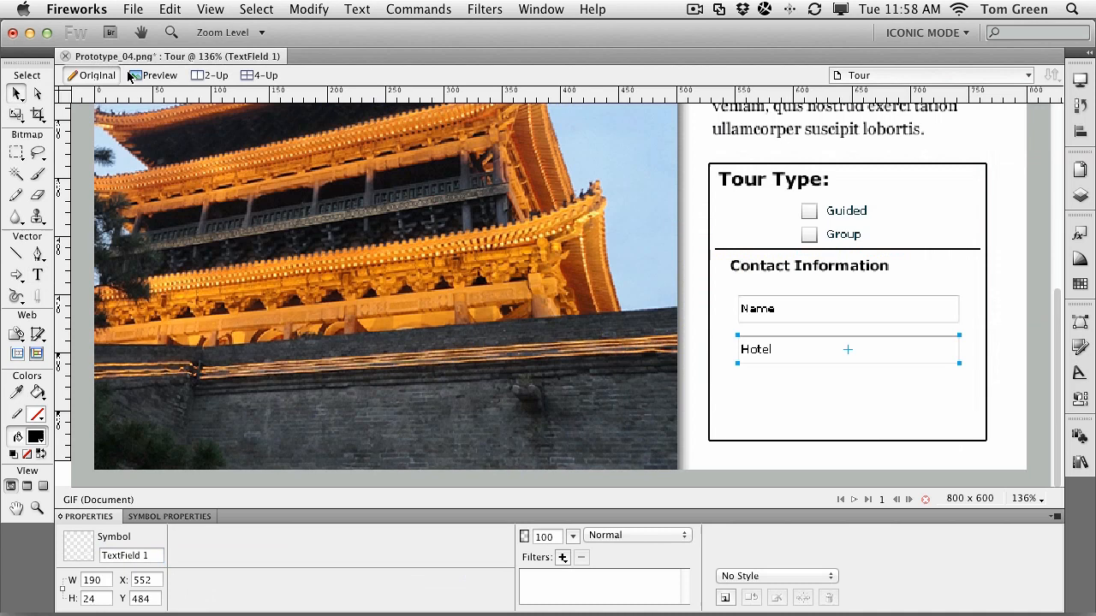
pyautogui.click(883, 403)
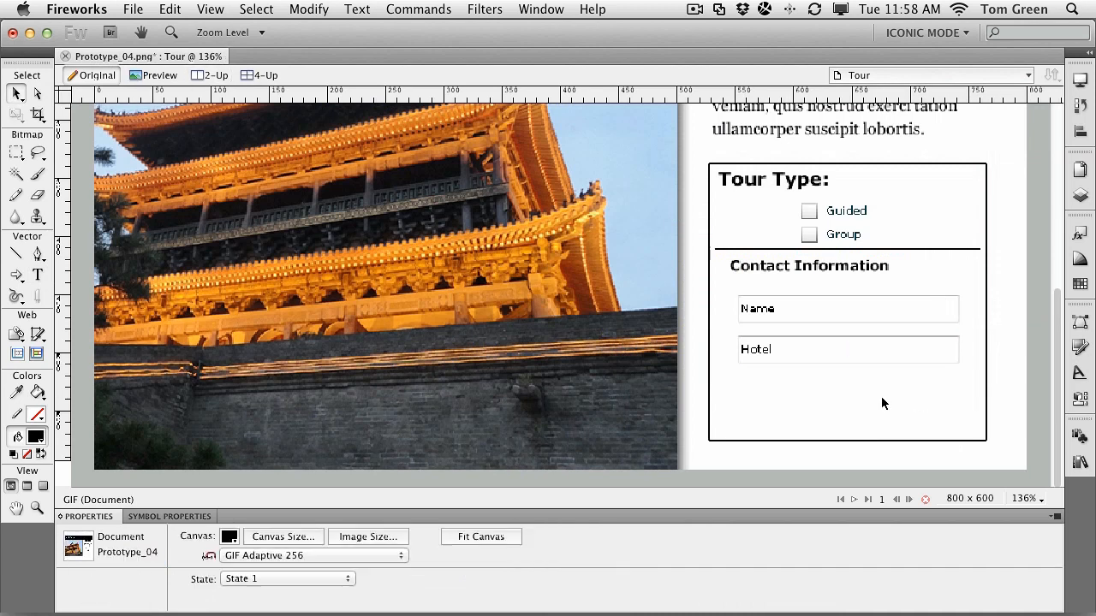
# - Duplicate the TextField 1 symbol in the document library as a graphic symbol named TextField 2
pyautogui.click(1081, 438)
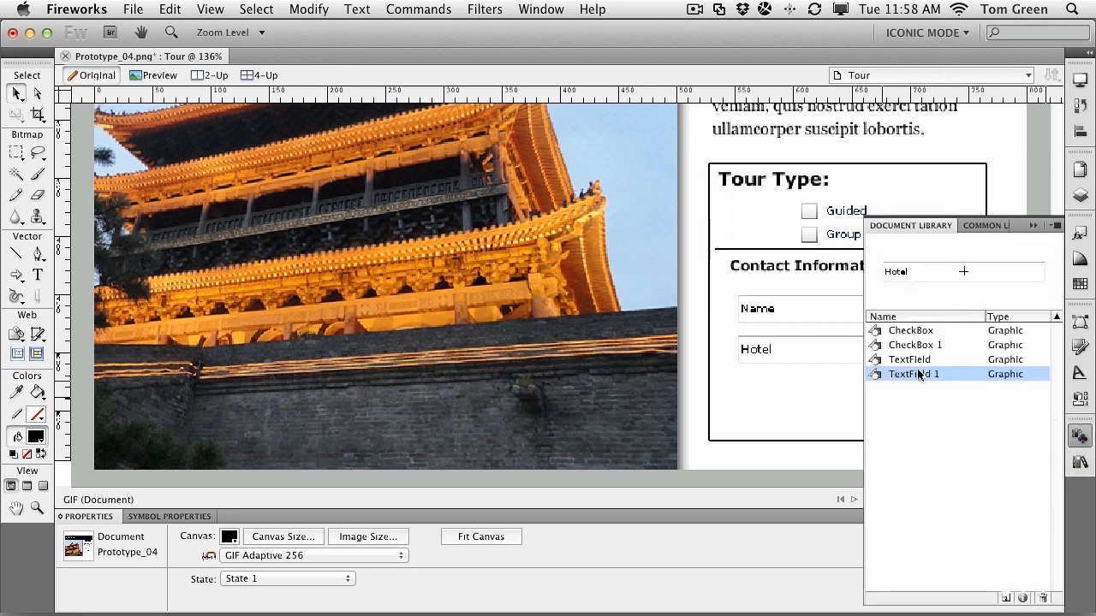
pyautogui.moveTo(920, 376); pyautogui.dragTo(1006, 598)
pyautogui.click(727, 144)
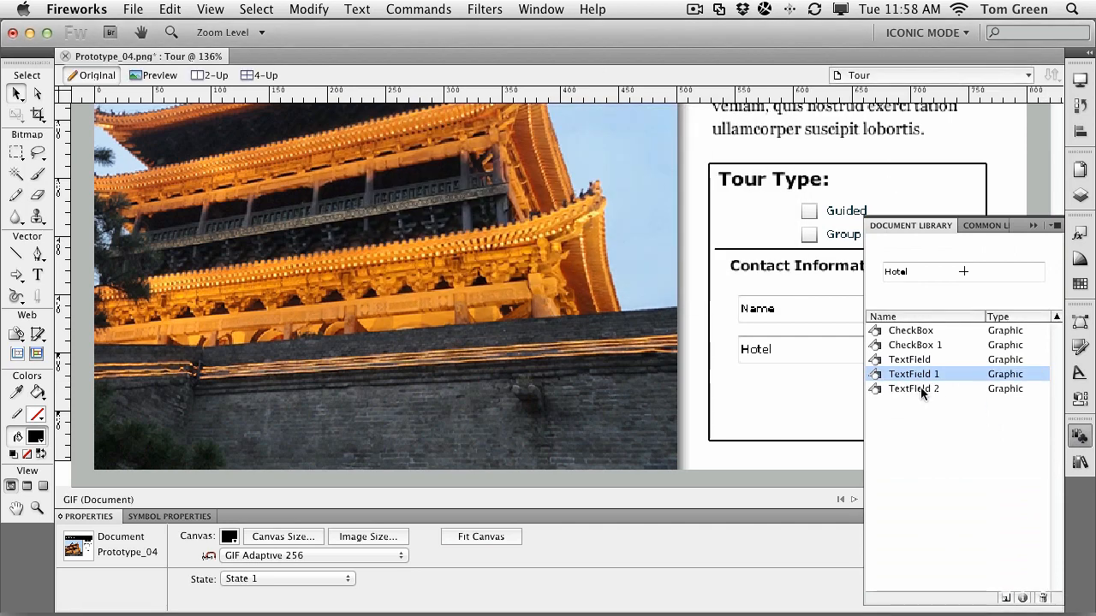
# - Place TextField 2 inside the form box directly below the Hotel field, aligned with the fields above
pyautogui.moveTo(920, 387); pyautogui.dragTo(791, 394)
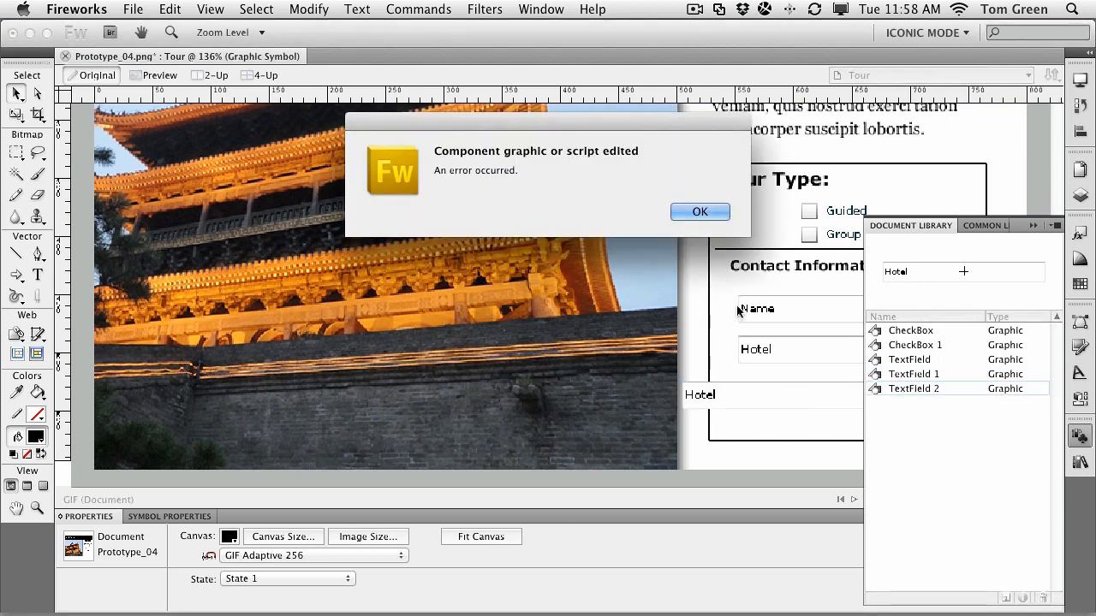
pyautogui.click(700, 211)
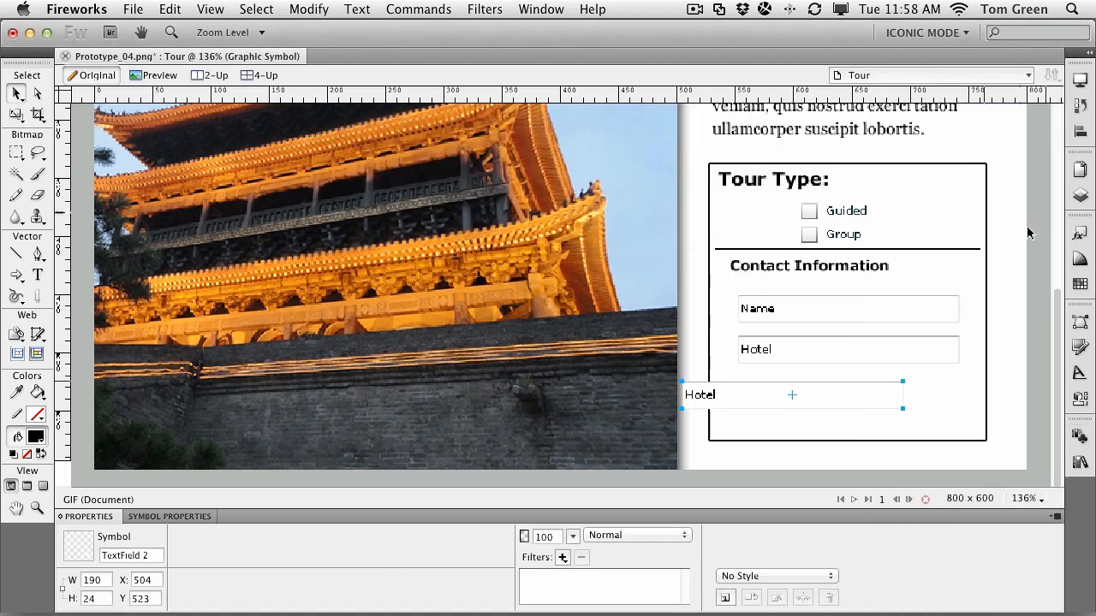
pyautogui.moveTo(727, 396); pyautogui.dragTo(786, 394)
# - Edit the TextField 2 symbol and change its text to "Email"
pyautogui.doubleClick(755, 394)
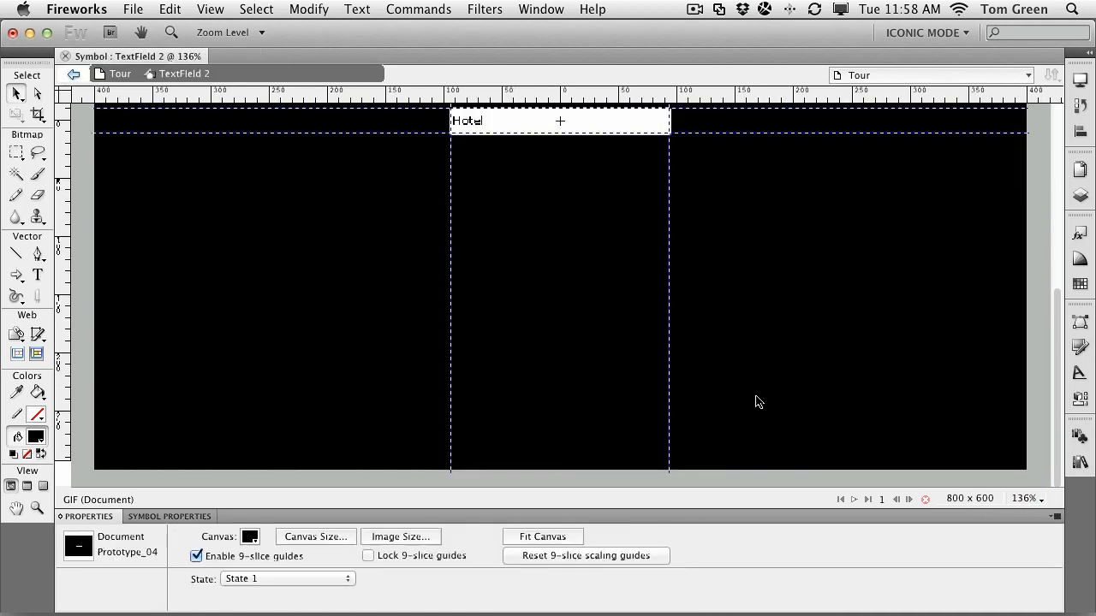
pyautogui.click(494, 124)
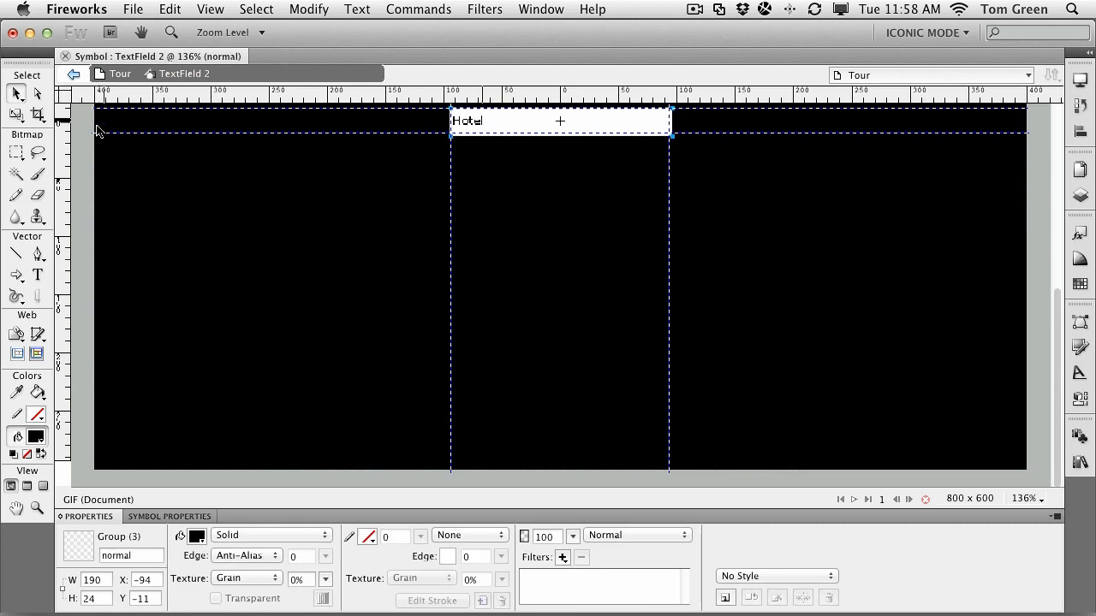
pyautogui.click(36, 274)
pyautogui.click(435, 120)
pyautogui.write('Email')
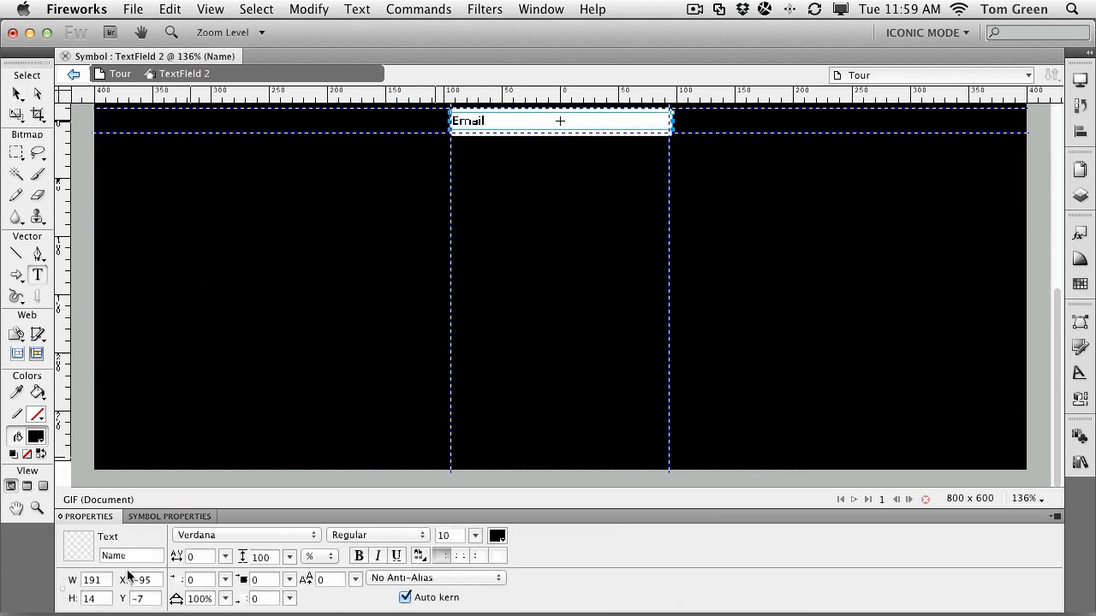
# - Enter Email as the text object's name and return to the Tour page with nothing selected
pyautogui.click(101, 557)
pyautogui.write('Email')
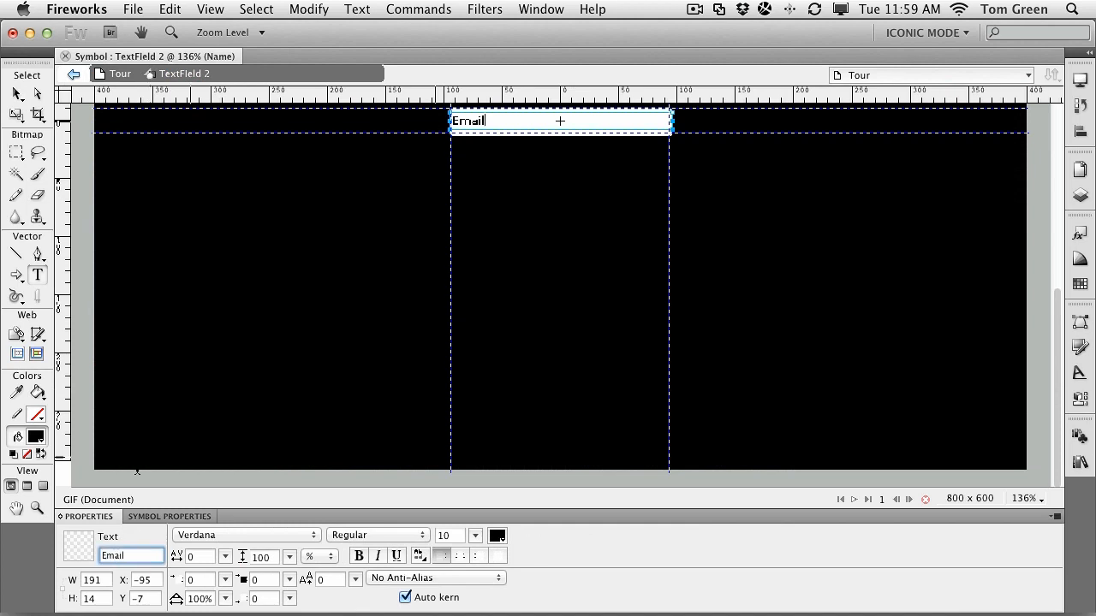
pyautogui.click(18, 93)
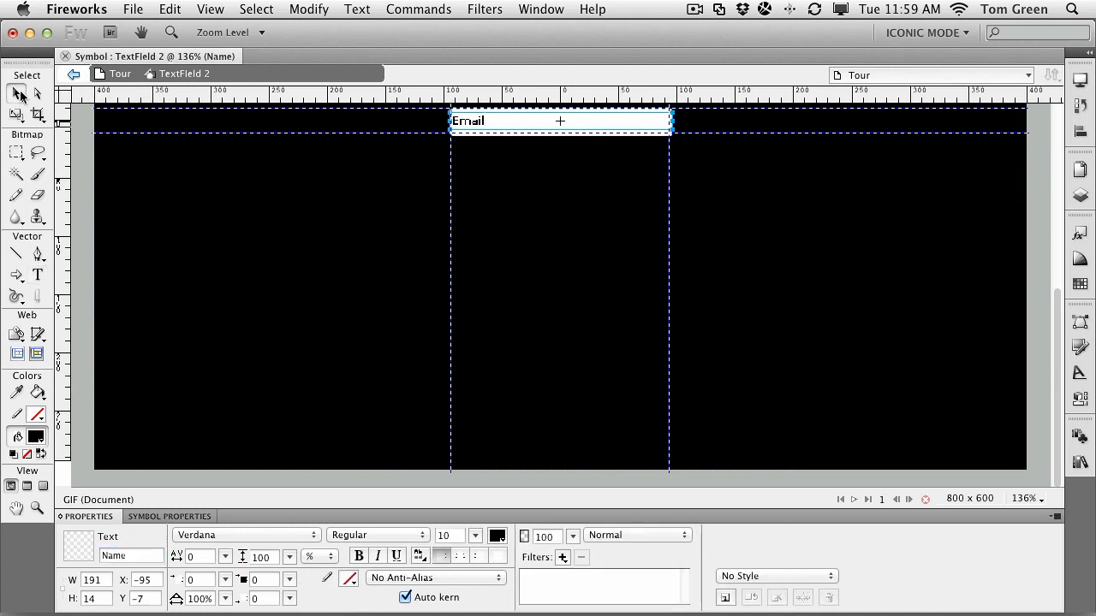
pyautogui.click(122, 74)
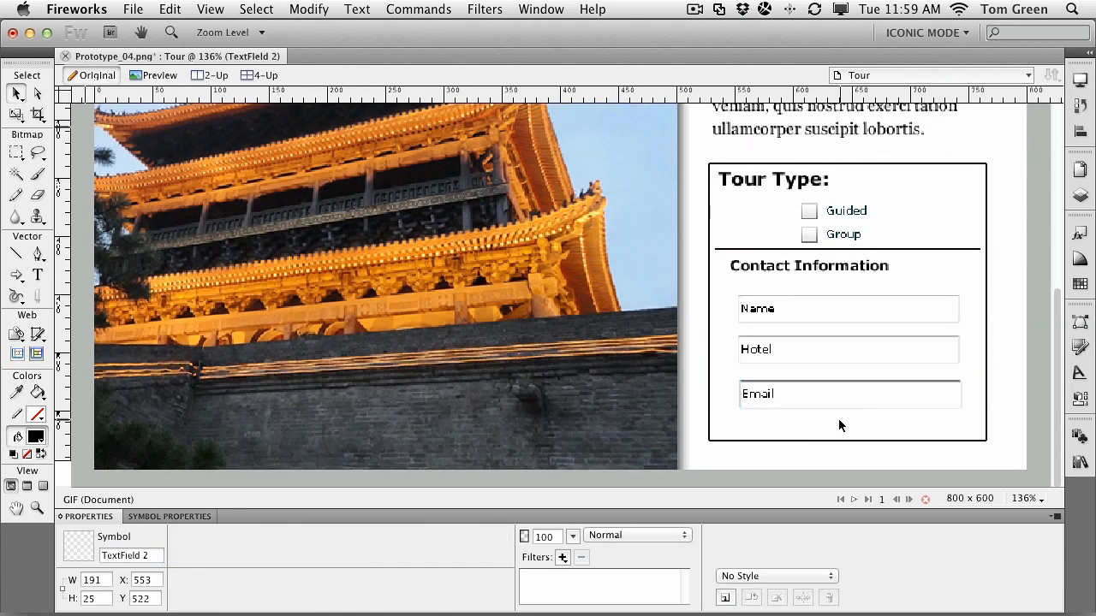
pyautogui.click(838, 419)
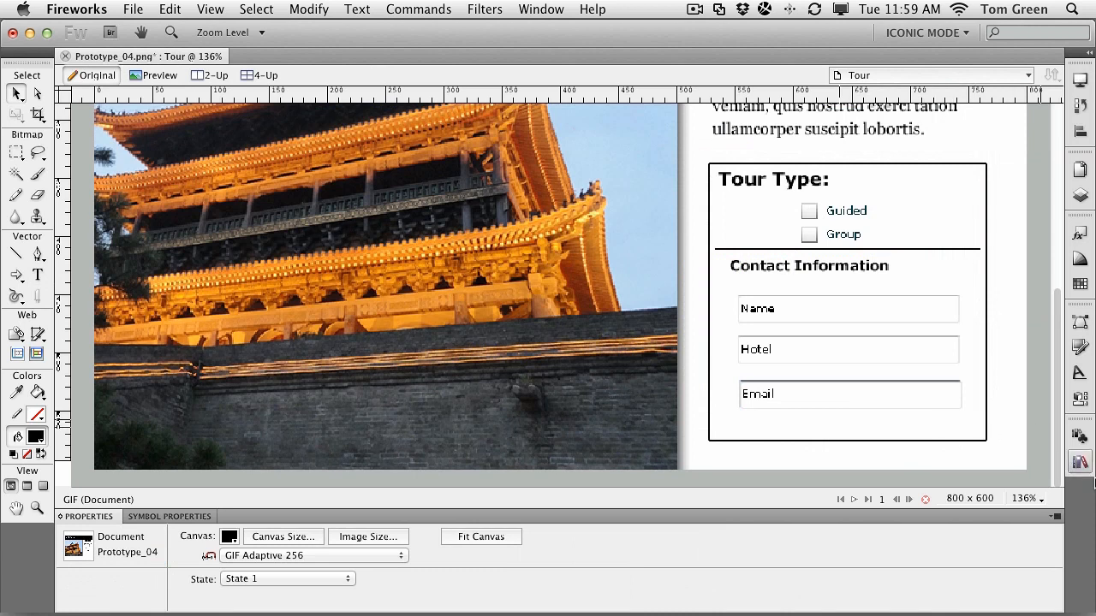
# - Place the Win Button component from the Common Library inside the form box, just below the right end of the Email field
pyautogui.click(1078, 461)
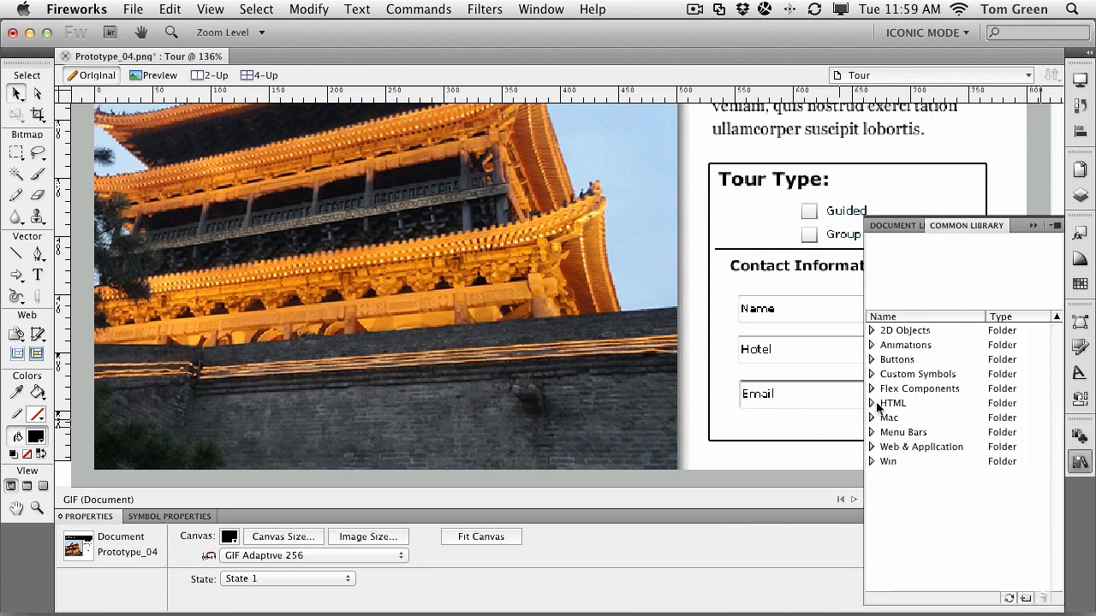
pyautogui.click(871, 461)
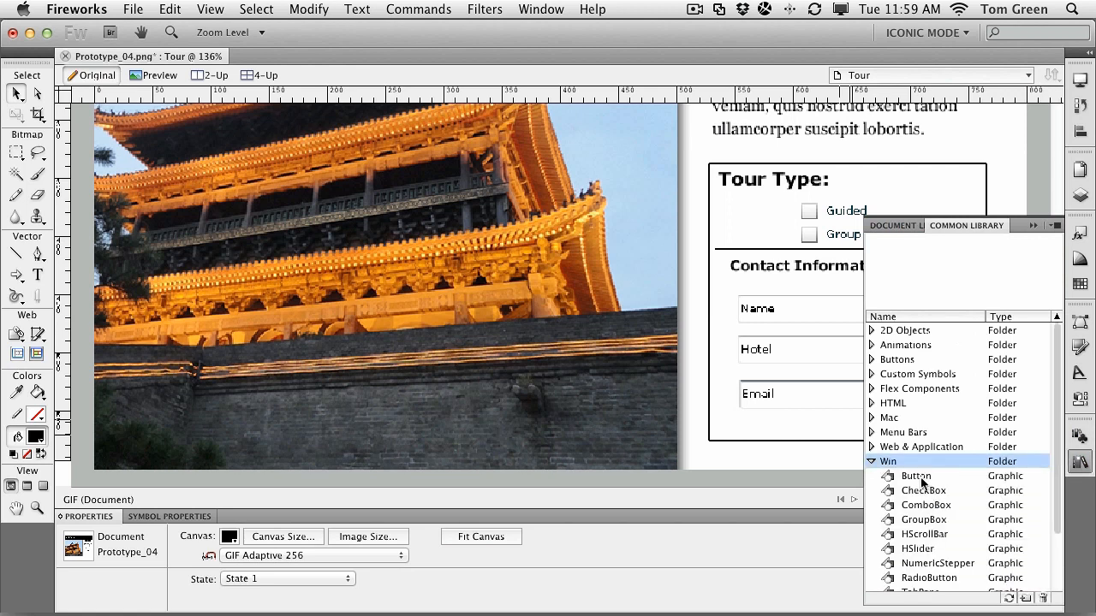
pyautogui.click(923, 476)
pyautogui.moveTo(978, 272); pyautogui.dragTo(806, 416)
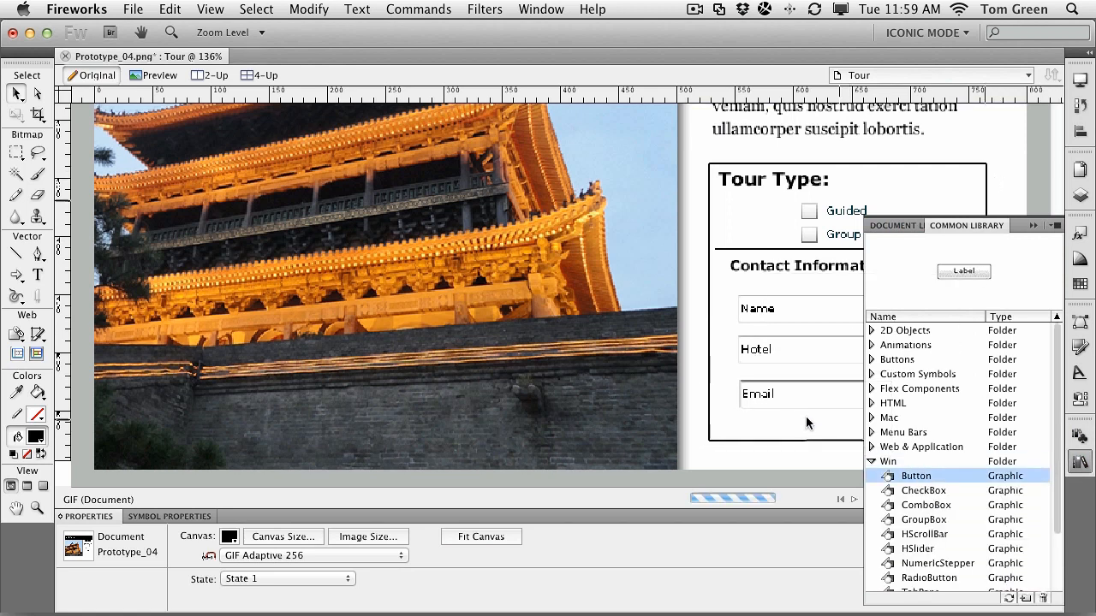
pyautogui.click(1025, 224)
pyautogui.moveTo(861, 431); pyautogui.dragTo(926, 429)
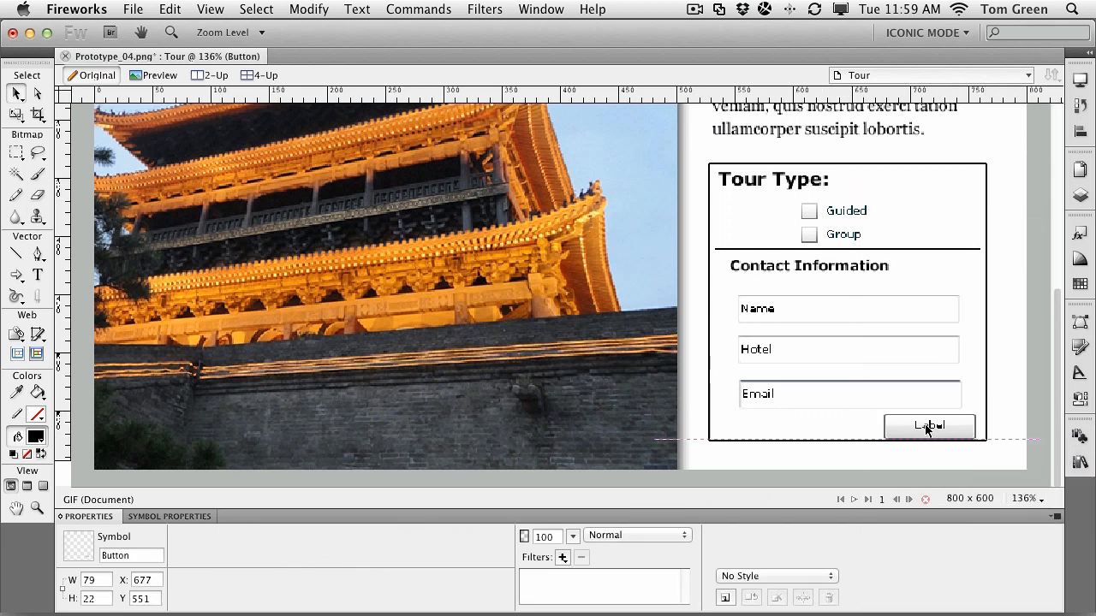
# - Edit the Button symbol and change its label text to "Submit"
pyautogui.doubleClick(925, 430)
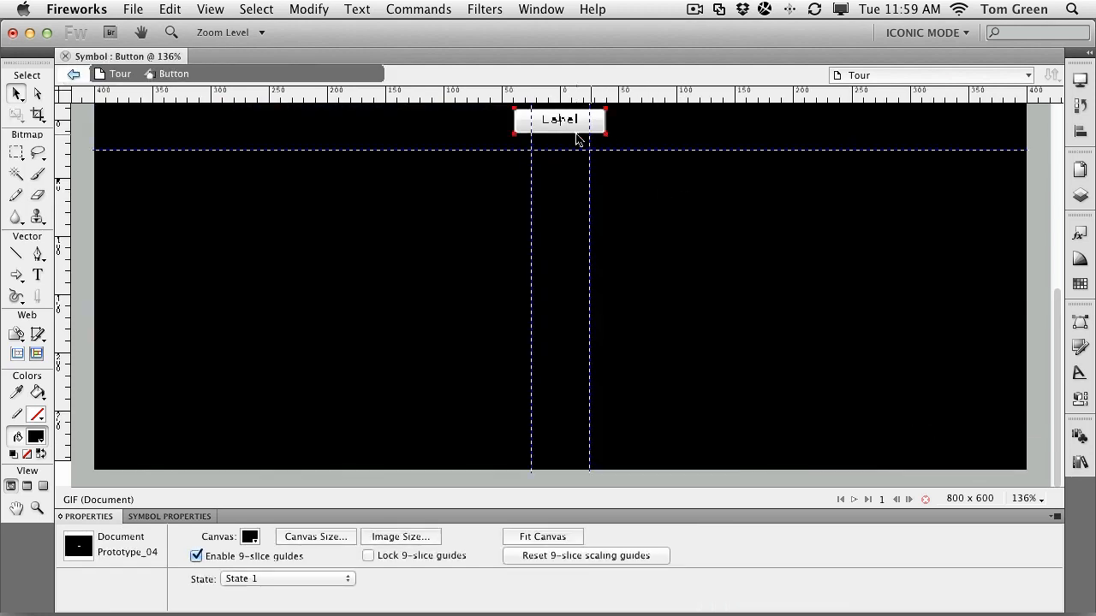
pyautogui.doubleClick(570, 125)
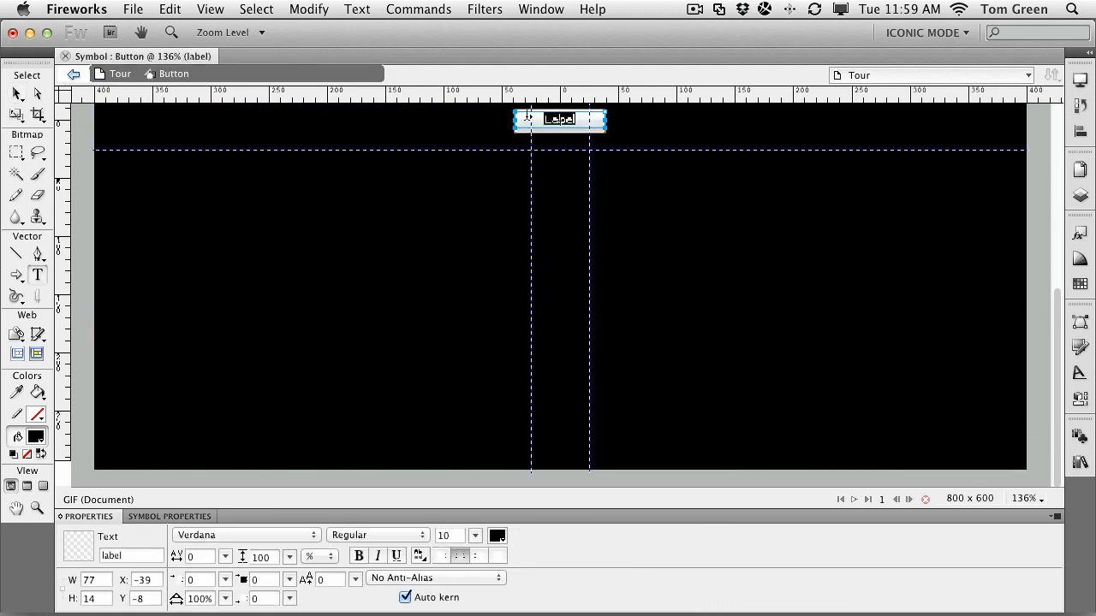
pyautogui.press('BackSpace')
pyautogui.write('Submit')
# - Name the button's text object Submit and return to the Tour page
pyautogui.doubleClick(134, 554)
pyautogui.write('Submit')
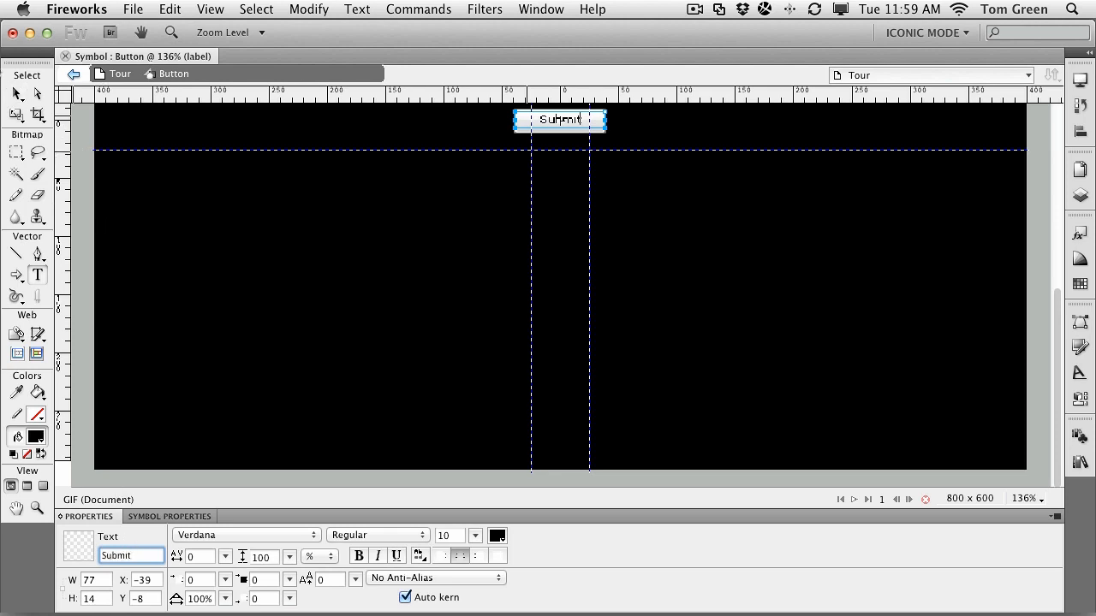
pyautogui.click(17, 94)
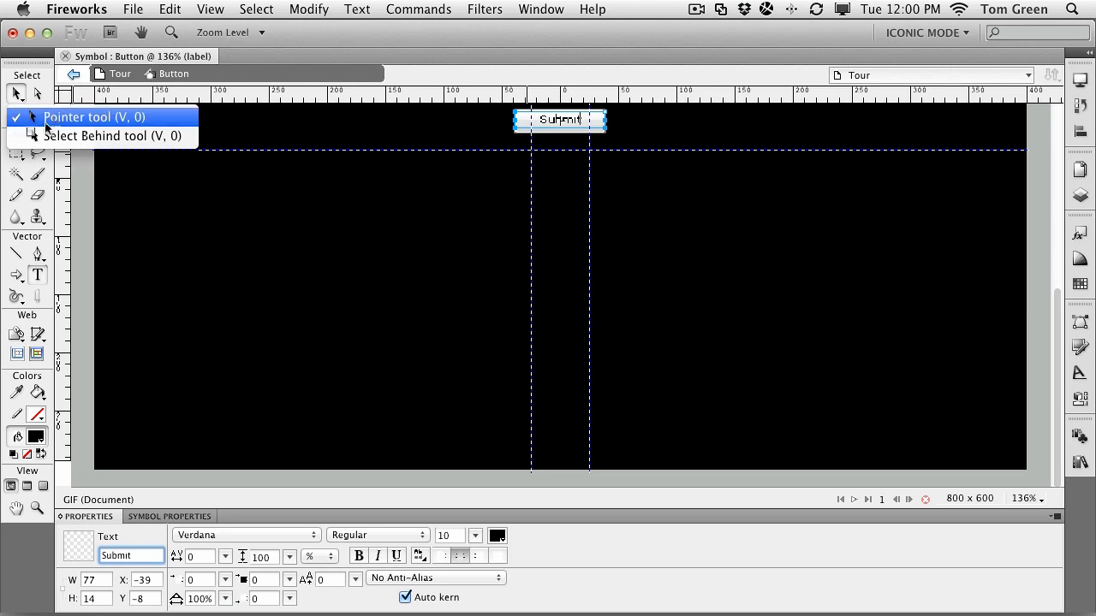
pyautogui.click(47, 125)
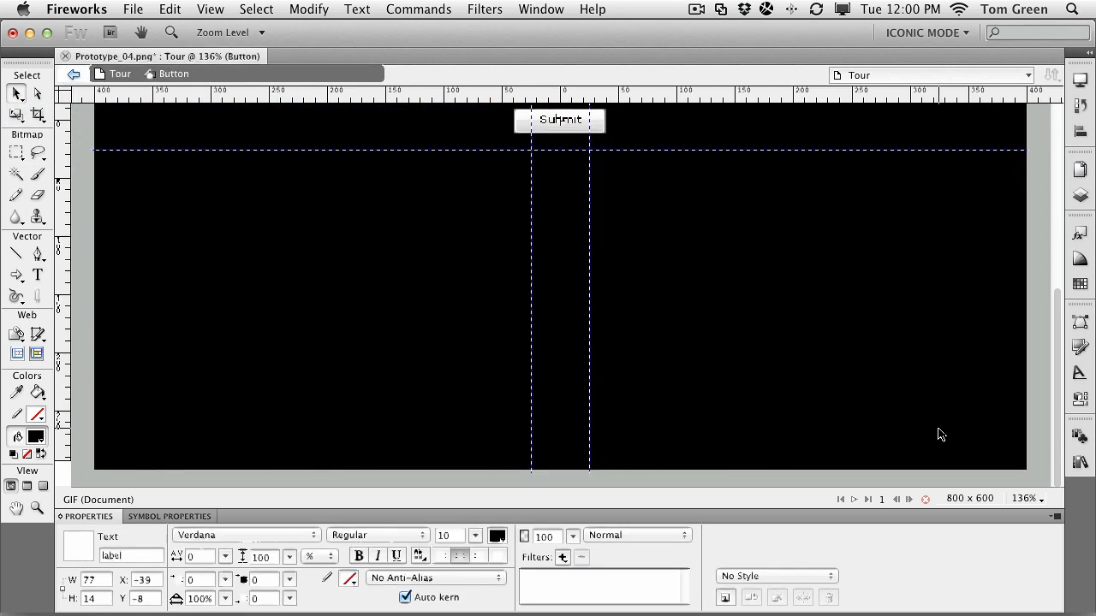
pyautogui.doubleClick(127, 556)
pyautogui.write('Submit')
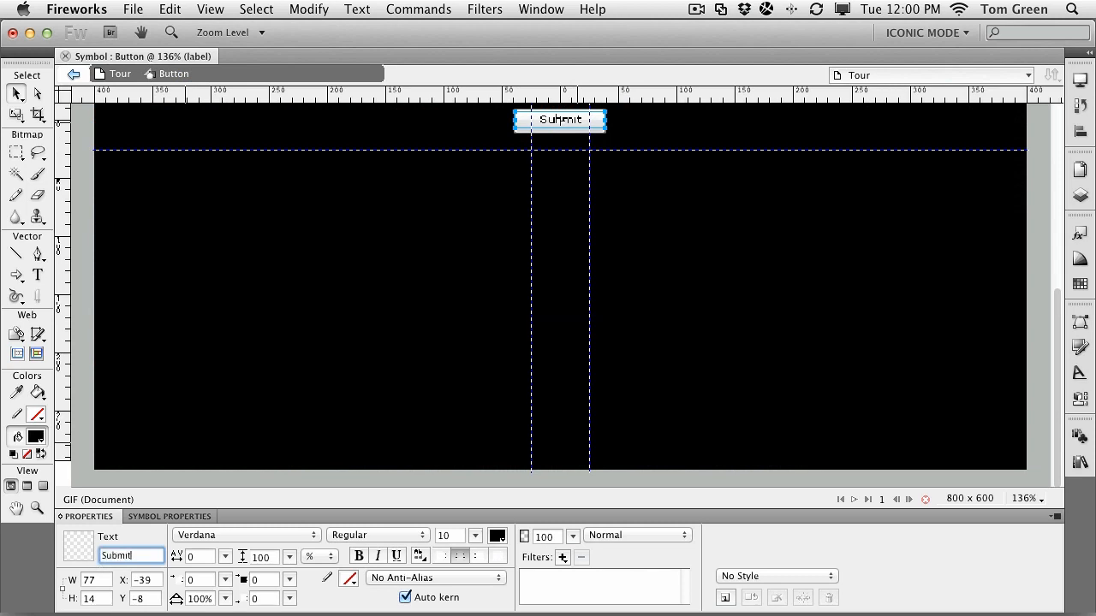
pyautogui.press('Return')
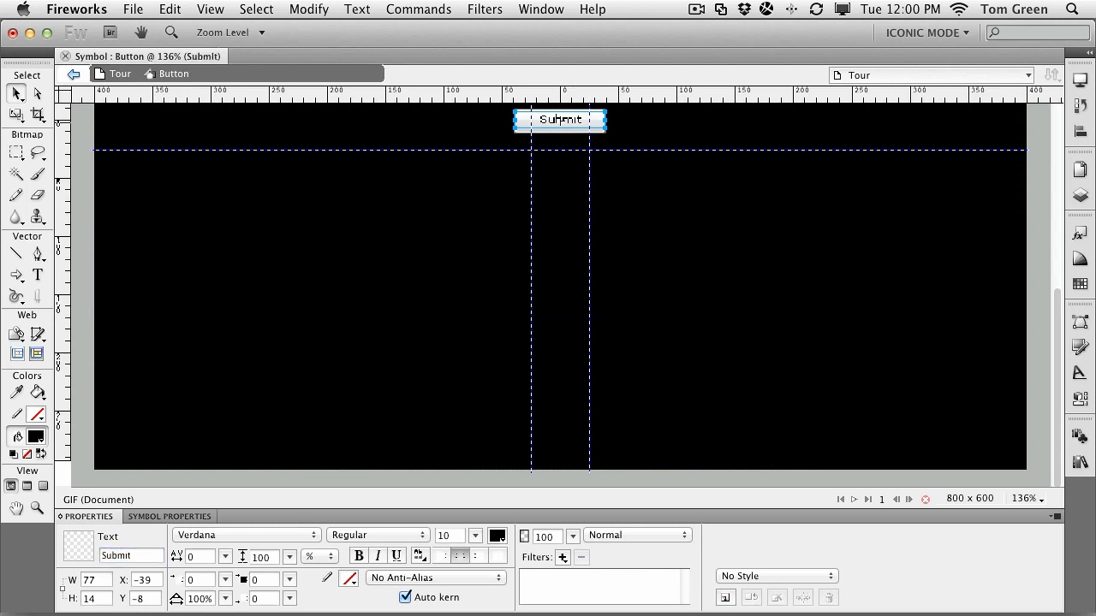
pyautogui.click(119, 73)
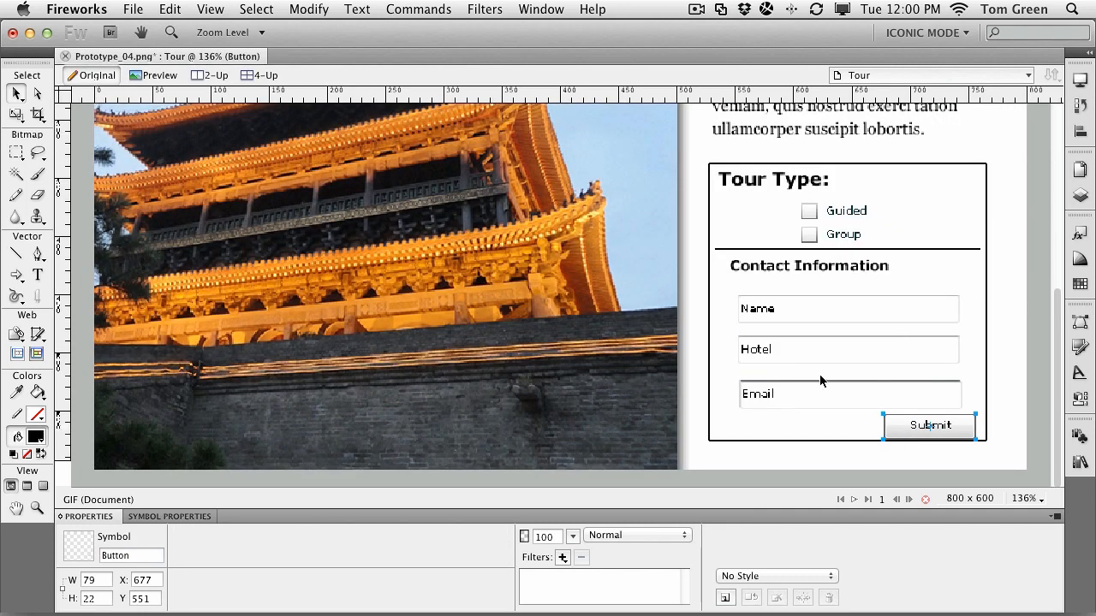
# - Scale the Submit button down to about 61 by 17 pixels and align its right edge with the text fields above
pyautogui.click(16, 113)
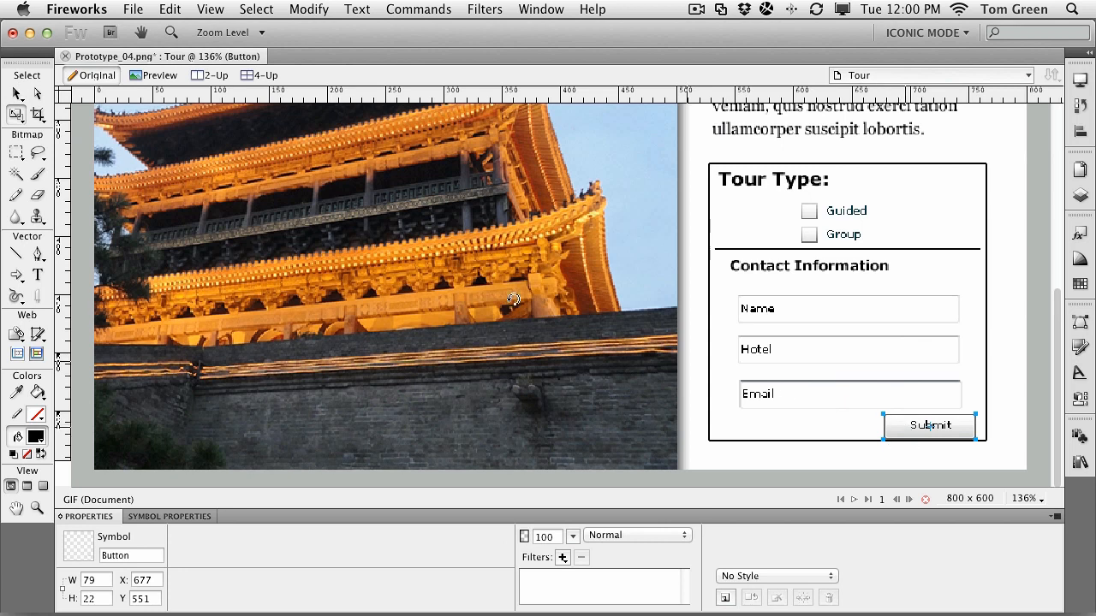
pyautogui.click(17, 113)
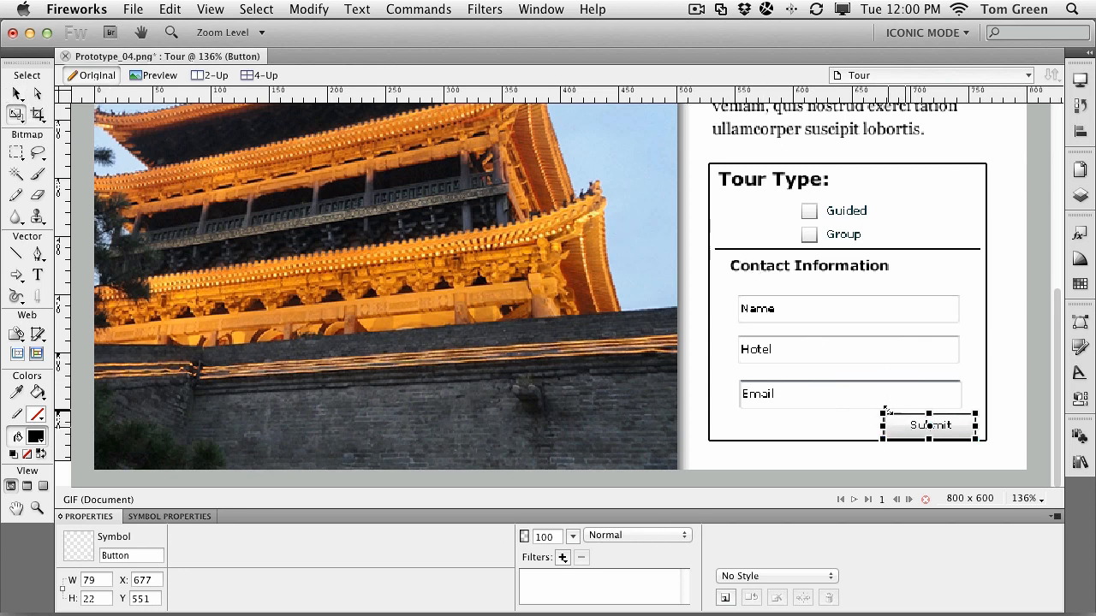
pyautogui.moveTo(900, 422); pyautogui.dragTo(921, 428)
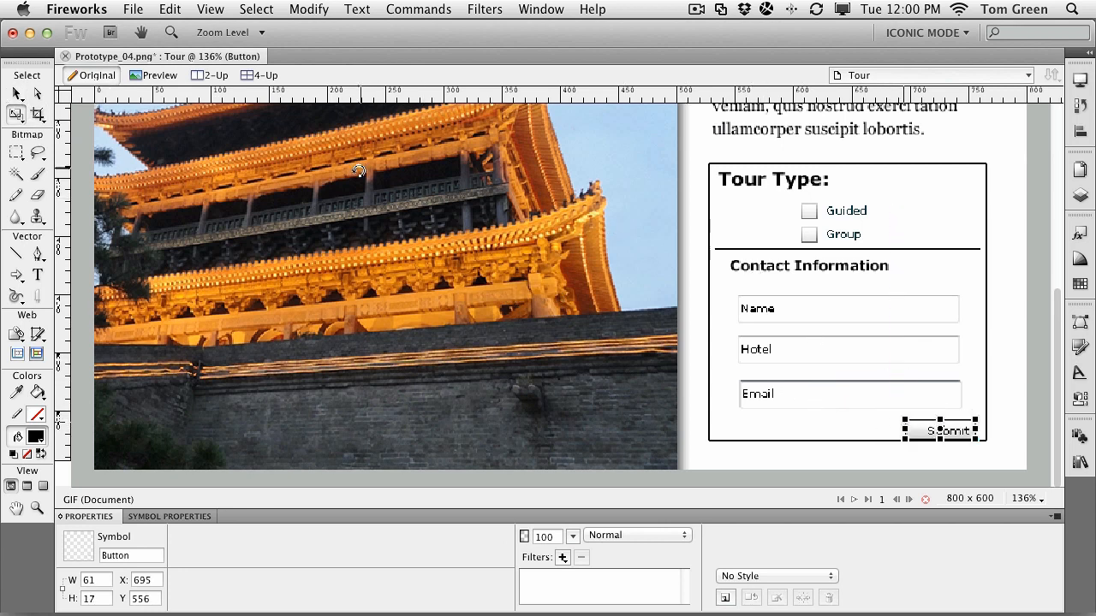
pyautogui.click(18, 93)
pyautogui.moveTo(942, 430); pyautogui.dragTo(926, 427)
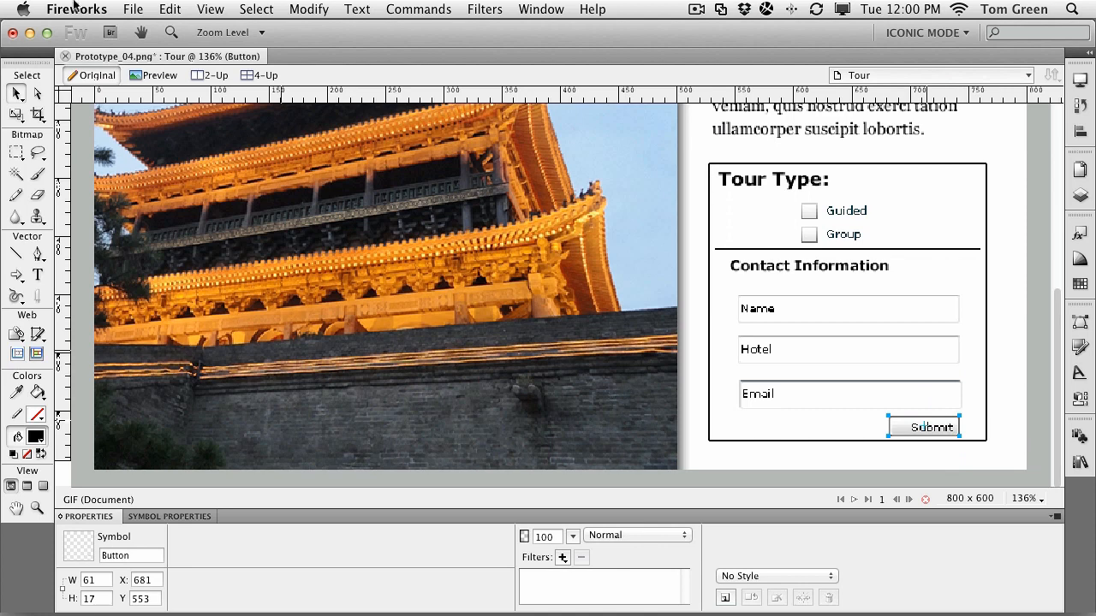
# - Review the form on the Tour page at 100% magnification and check the symbols in the document library
pyautogui.click(37, 507)
pyautogui.doubleClick(37, 508)
pyautogui.click(17, 93)
pyautogui.click(956, 317)
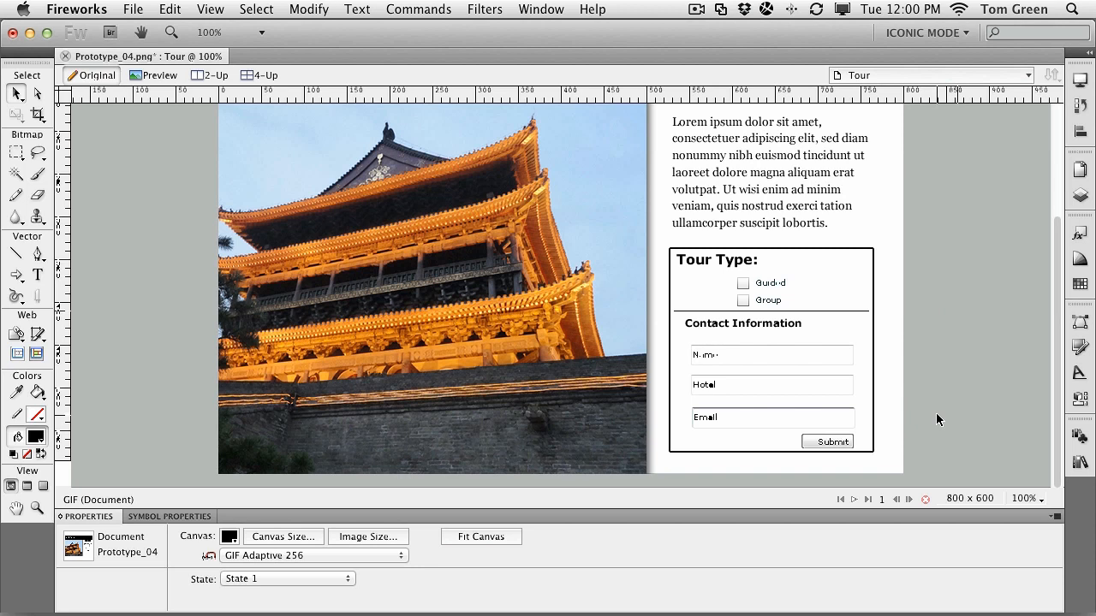
pyautogui.click(1080, 439)
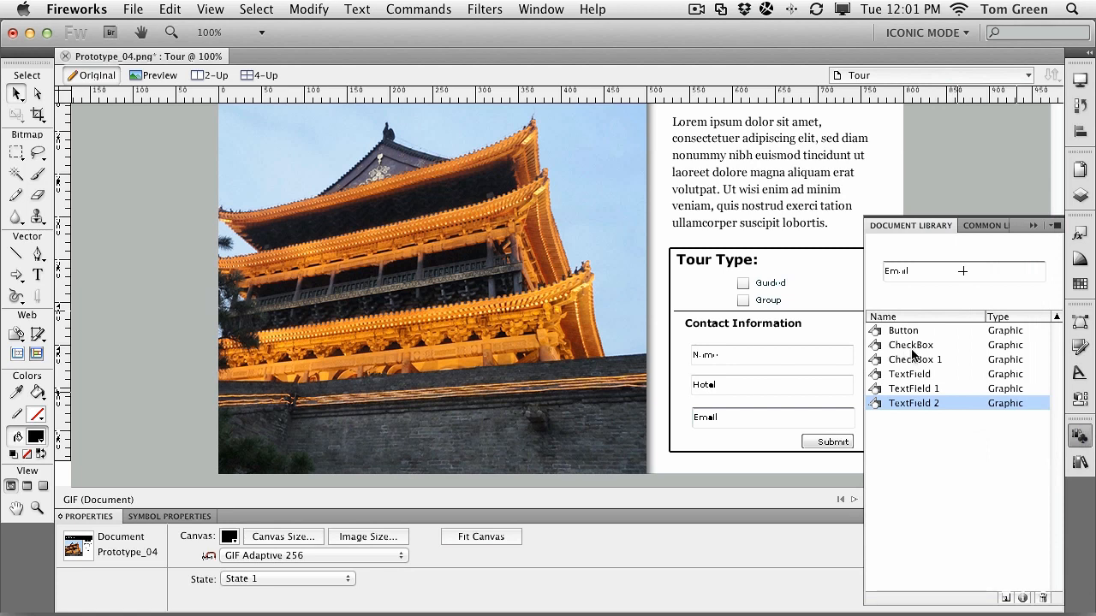
pyautogui.click(1034, 226)
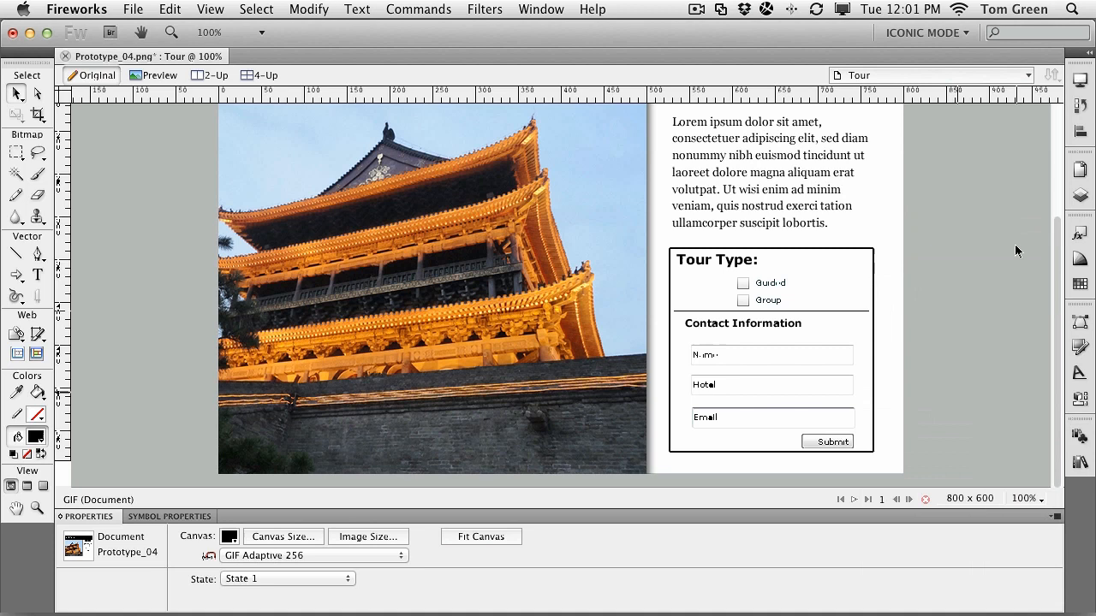